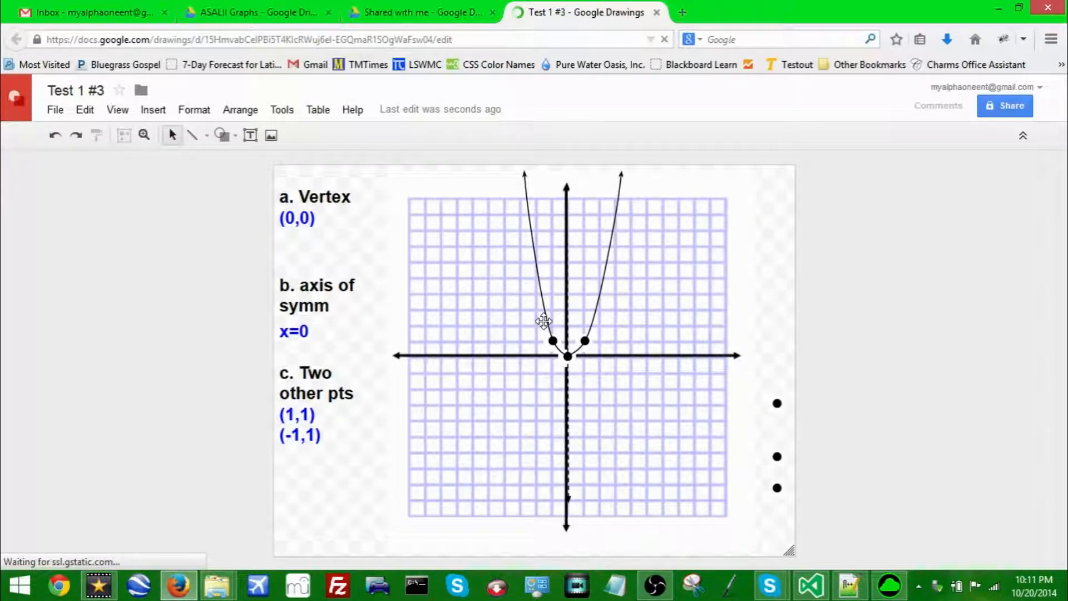
# Change the vertex answer to (2,-1) and the axis of symmetry answer to x=2
pyautogui.click(567, 294)
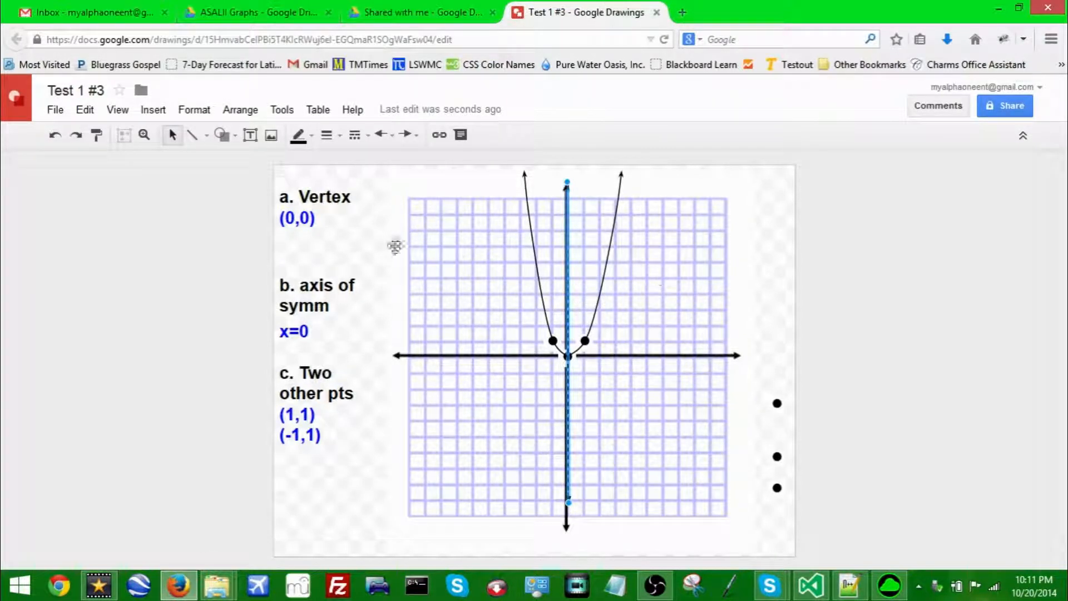
pyautogui.click(880, 255)
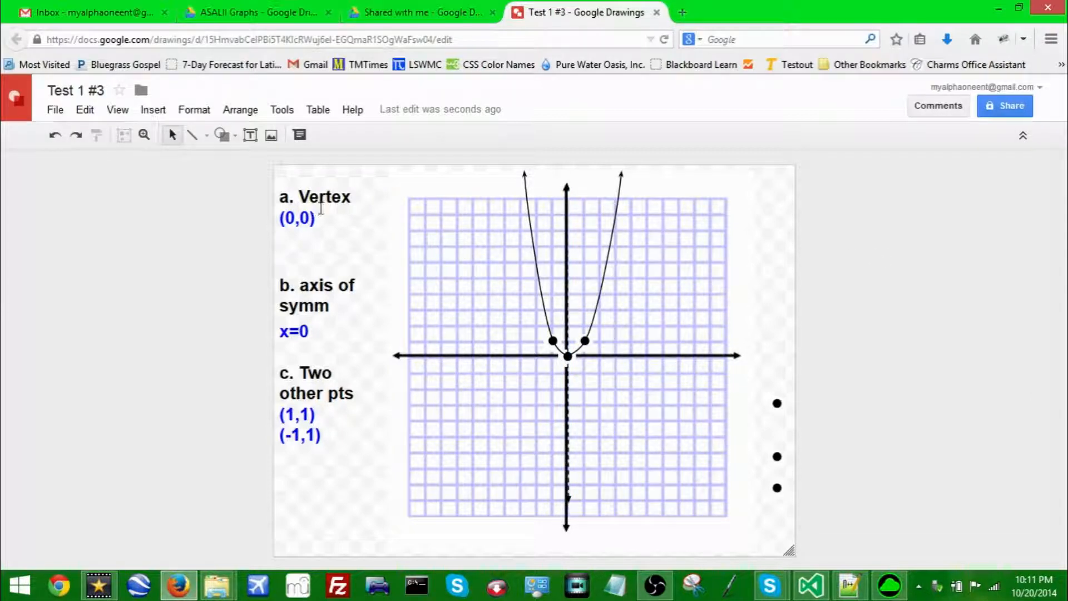
pyautogui.moveTo(312, 219); pyautogui.dragTo(297, 222)
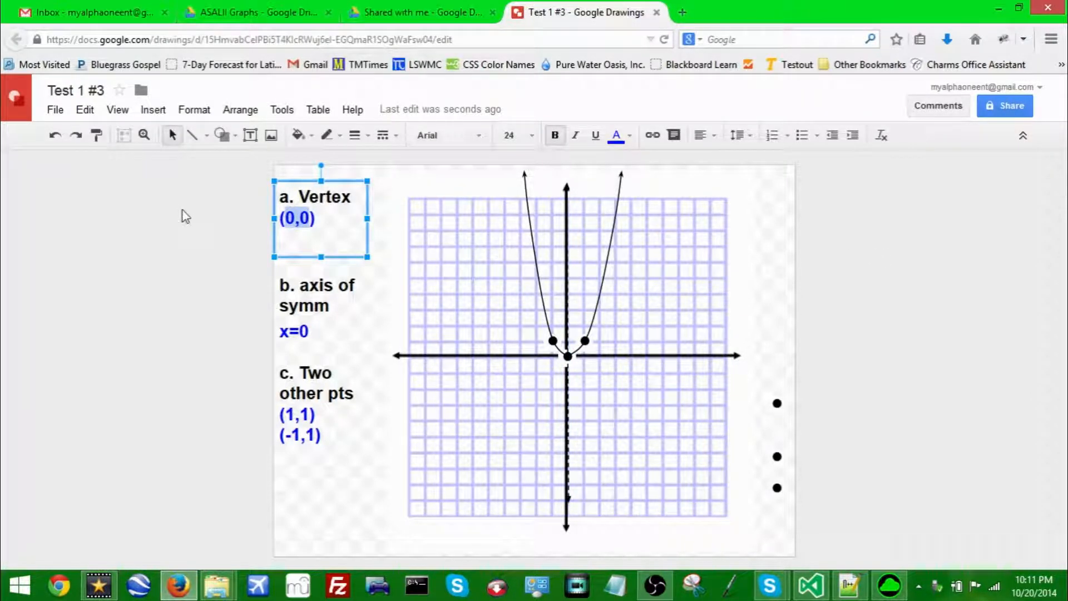
pyautogui.write('2,')
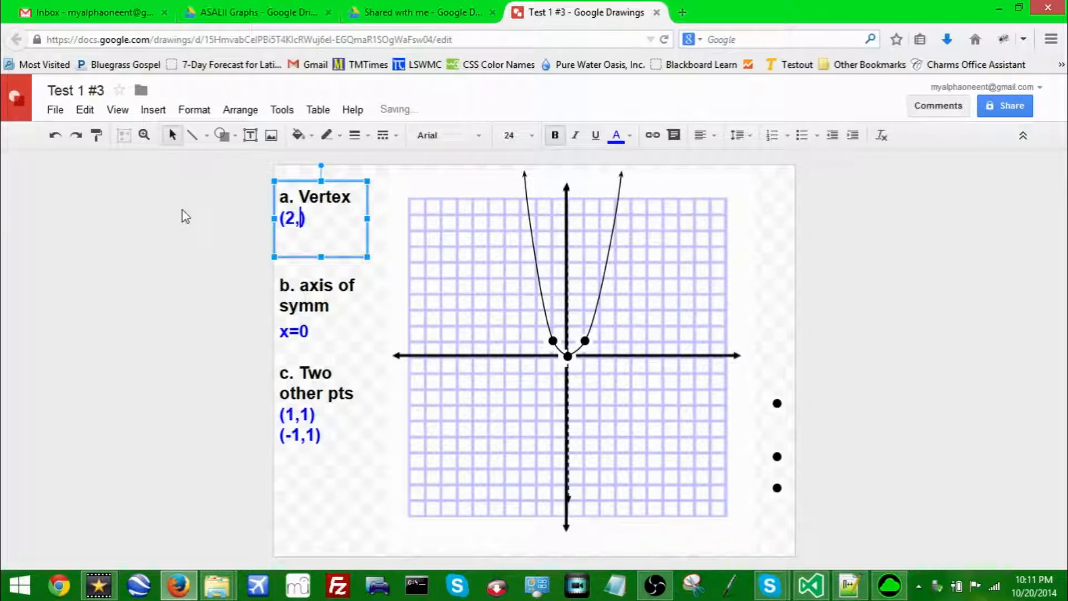
pyautogui.write('-1')
pyautogui.click(254, 262)
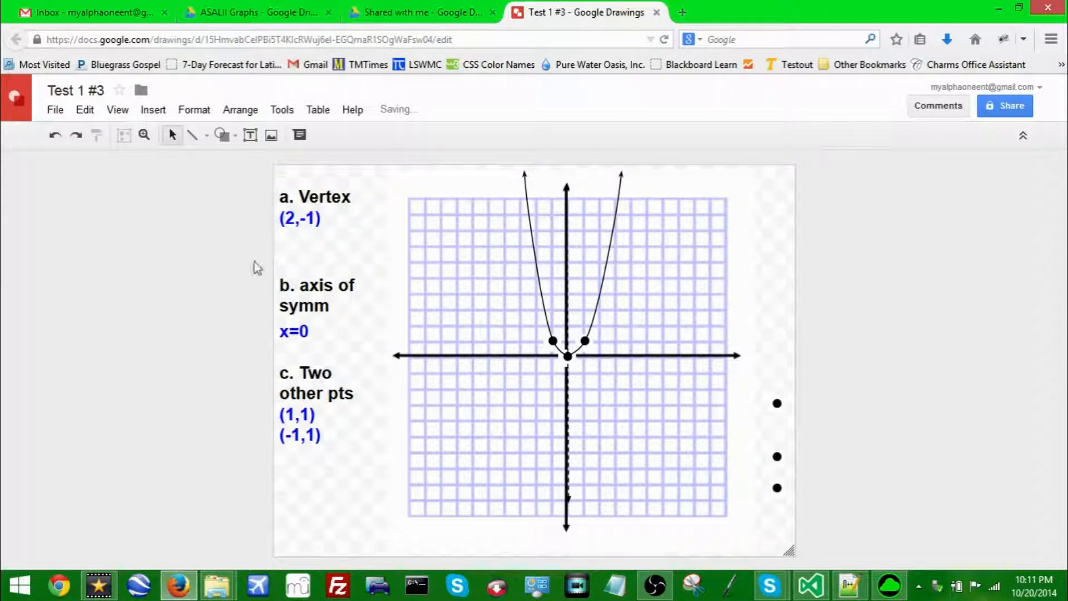
pyautogui.doubleClick(300, 330)
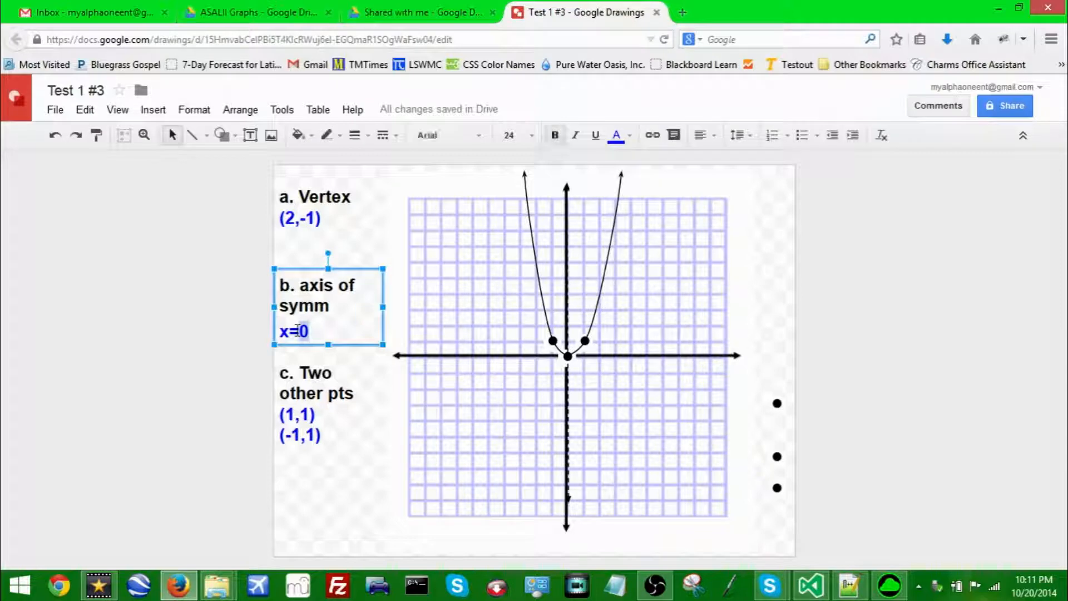
pyautogui.write('2')
# Replace the two other points in part c with (1,0) and (3,0)
pyautogui.moveTo(307, 413); pyautogui.dragTo(282, 414)
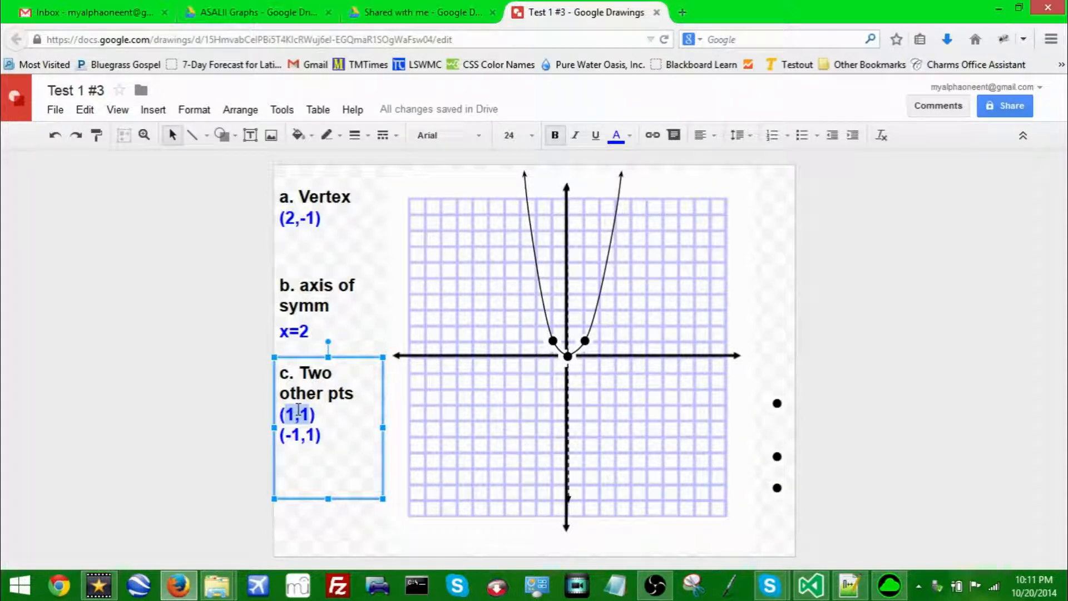
pyautogui.press('BackSpace')
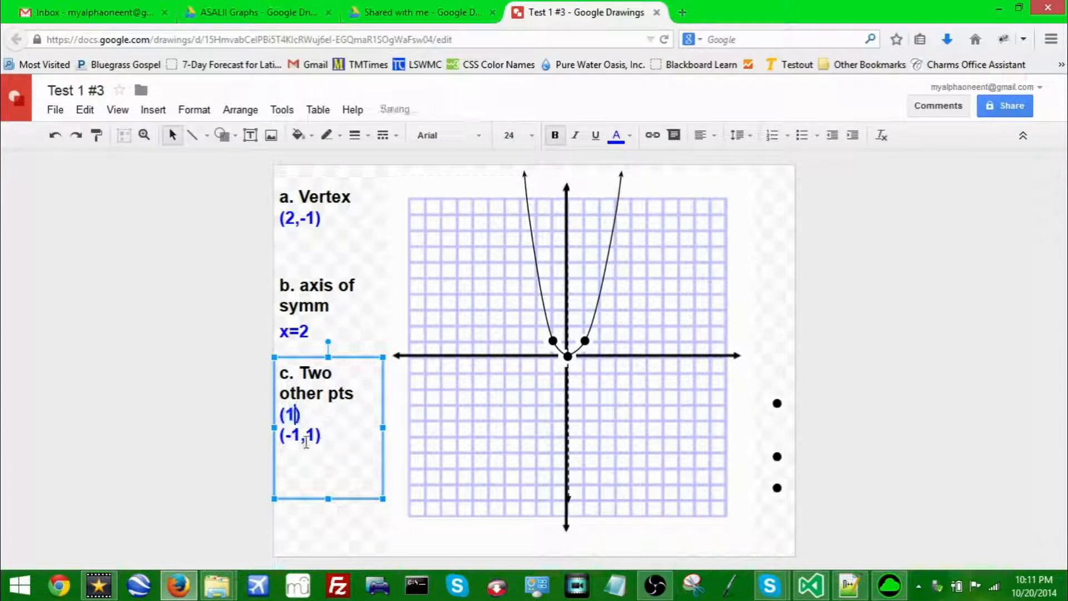
pyautogui.write('1,0')
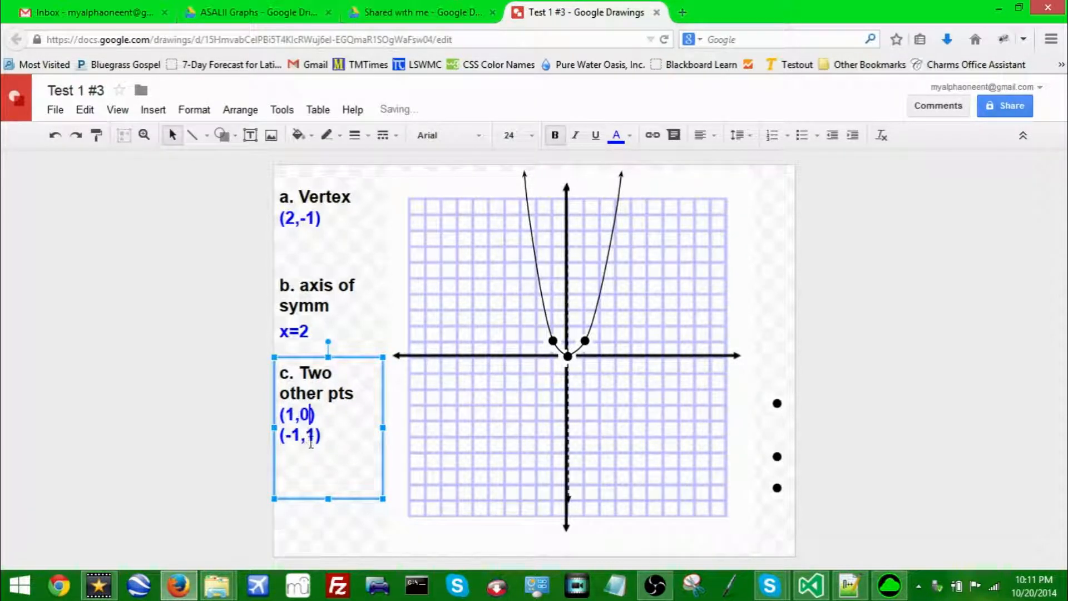
pyautogui.moveTo(311, 439); pyautogui.dragTo(289, 440)
pyautogui.write('3,0')
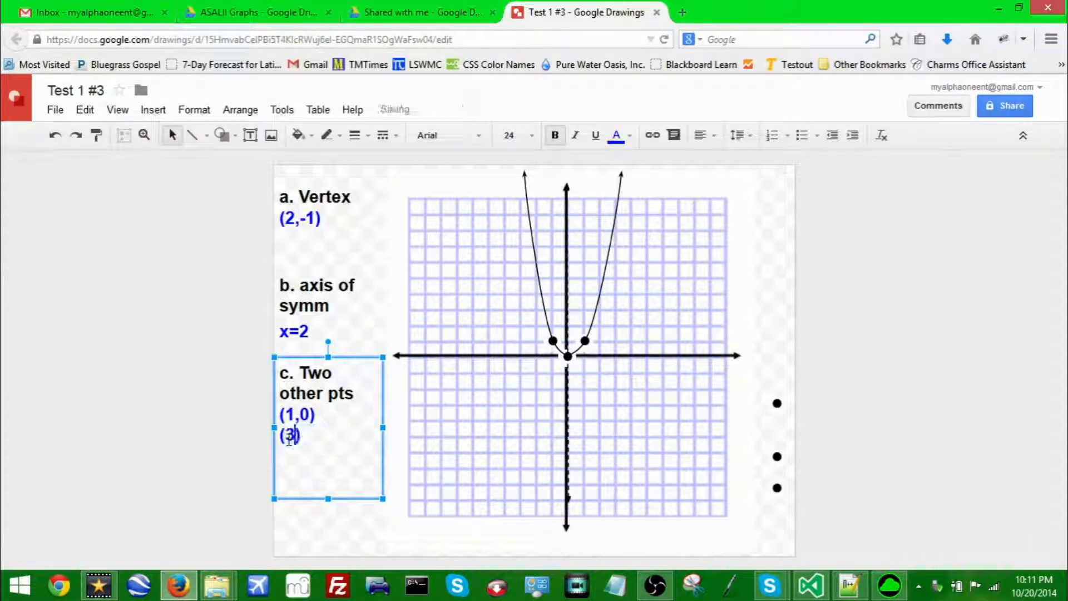
pyautogui.click(242, 418)
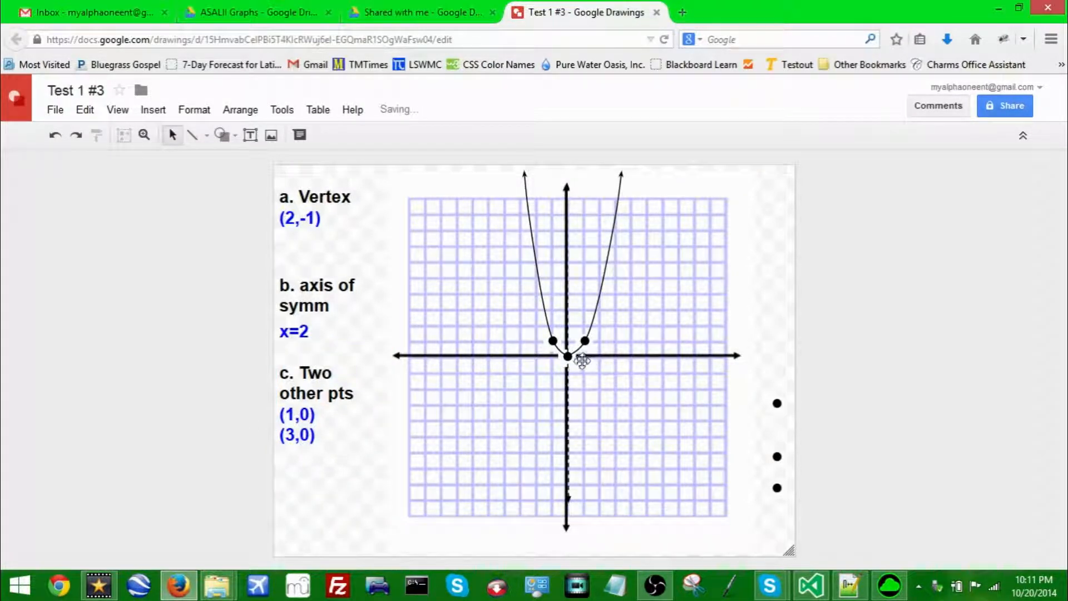
# Move the dashed axis of symmetry aside toward the grid's right edge and place the vertex point at (2,-1)
pyautogui.click(567, 380)
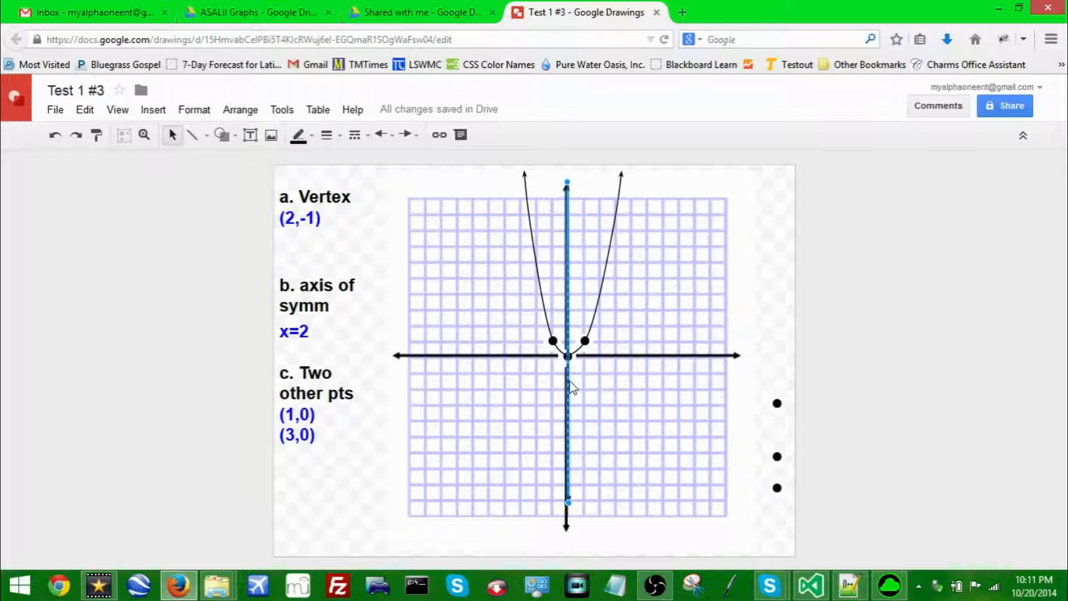
pyautogui.moveTo(571, 388); pyautogui.dragTo(684, 358)
pyautogui.moveTo(567, 357); pyautogui.dragTo(572, 357)
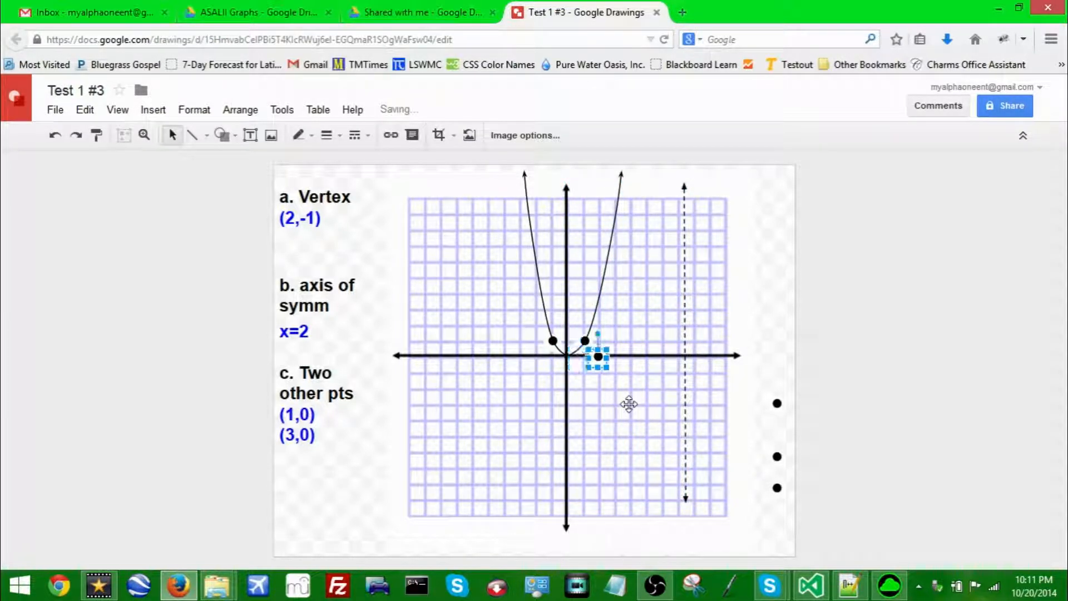
pyautogui.press('Down')
pyautogui.press('Down')
pyautogui.press('Down')
pyautogui.press('Down')
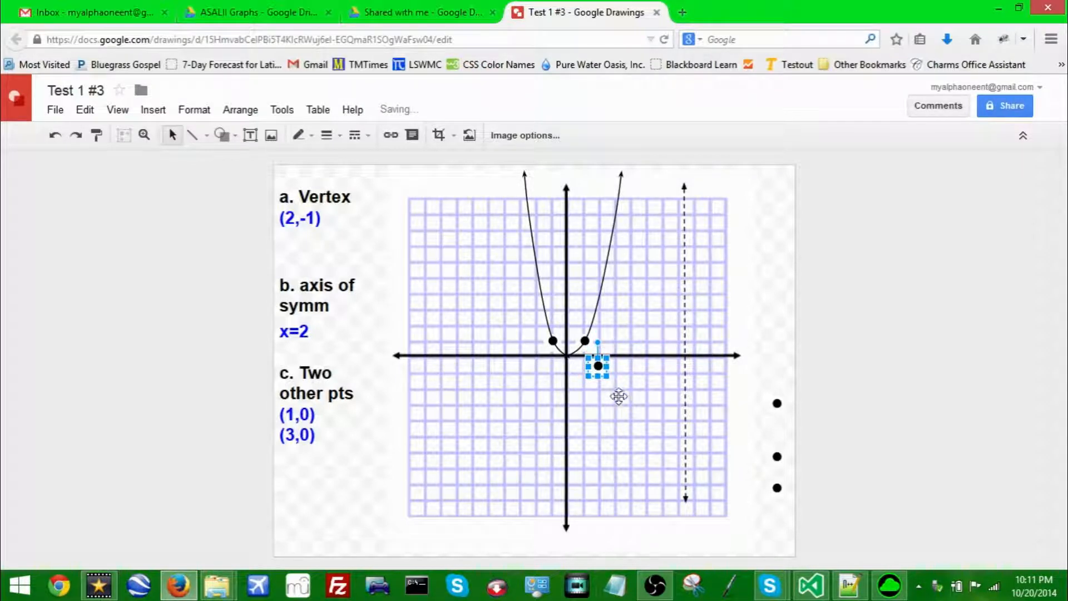
# Shift the right half of the parabola horizontally toward the grid's right edge, clear of the plotted points
pyautogui.click(589, 338)
pyautogui.press('Right')
pyautogui.press('Right')
pyautogui.press('Right')
pyautogui.press('Right')
pyautogui.press('Right')
pyautogui.press('Right')
pyautogui.press('Right')
pyautogui.press('Right')
pyautogui.press('Right')
pyautogui.press('Right')
pyautogui.press('Right')
pyautogui.press('Right')
pyautogui.press('Right')
pyautogui.press('Right')
pyautogui.press('Right')
pyautogui.press('Right')
pyautogui.press('Right')
pyautogui.press('Right')
pyautogui.press('Right')
pyautogui.press('Right')
pyautogui.press('Right')
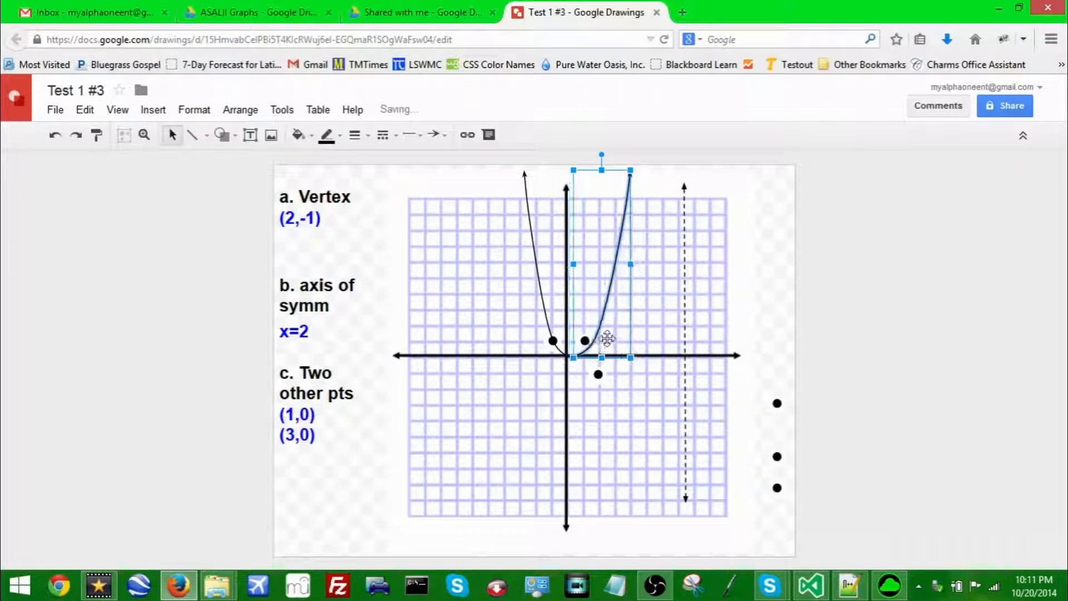
# Move the plotted point at (1,1) to (3,0)
pyautogui.click(585, 339)
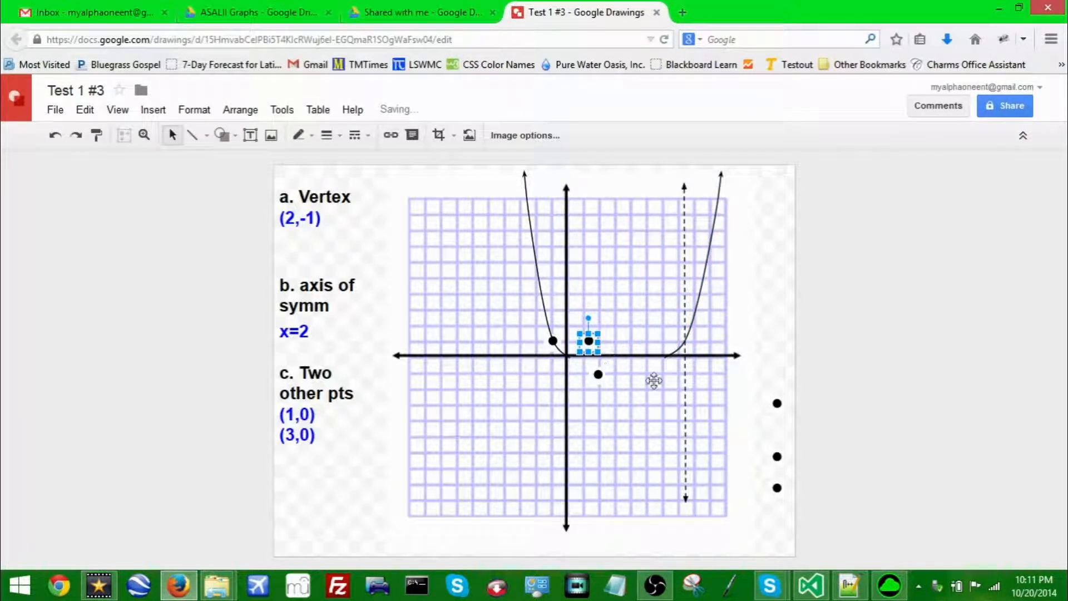
pyautogui.press('Right')
pyautogui.press('Right')
pyautogui.press('Right')
pyautogui.press('Right')
pyautogui.press('Right')
pyautogui.press('Right')
pyautogui.press('Down')
pyautogui.press('Down')
pyautogui.press('Right')
pyautogui.press('Down')
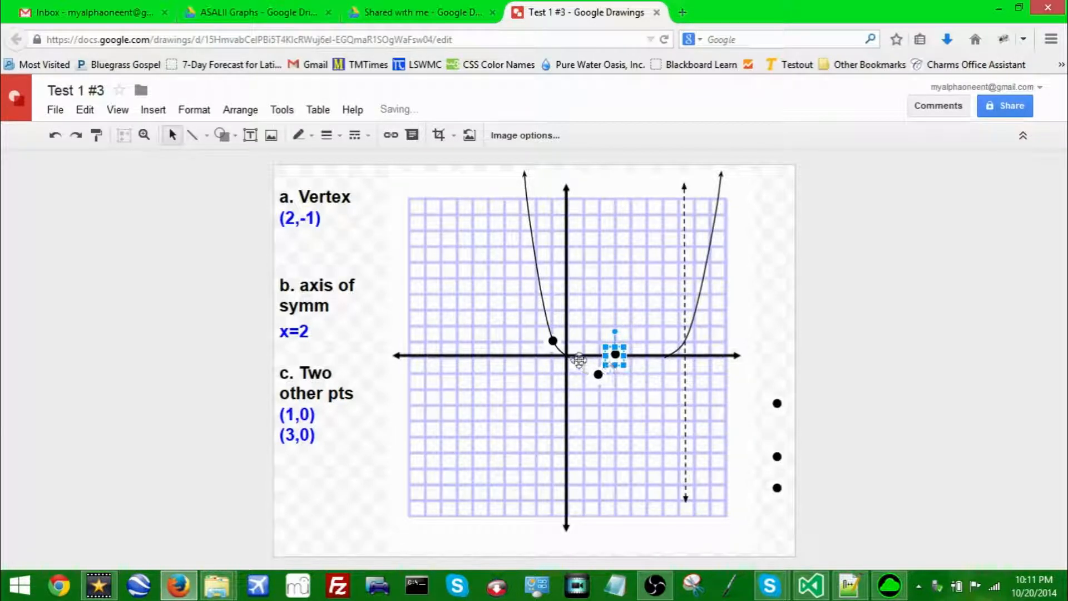
# Shift the left half of the parabola further left, clear of the point at (-1,1)
pyautogui.click(553, 341)
pyautogui.press('Left')
pyautogui.press('Left')
pyautogui.press('Left')
pyautogui.press('Left')
pyautogui.press('Left')
pyautogui.press('Left')
pyautogui.press('Left')
pyautogui.press('Left')
pyautogui.press('Left')
pyautogui.press('Left')
pyautogui.press('Left')
pyautogui.press('Left')
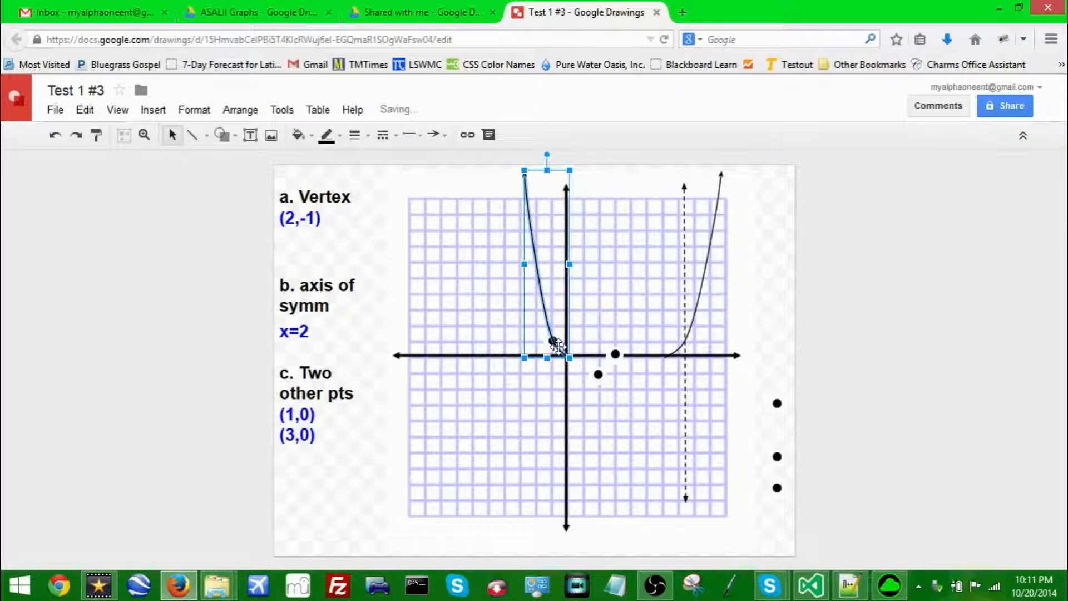
# Move the plotted point at (-1,1) to (1,0)
pyautogui.click(557, 341)
pyautogui.press('Right')
pyautogui.press('Right')
pyautogui.press('Right')
pyautogui.press('Right')
pyautogui.press('Right')
pyautogui.press('Right')
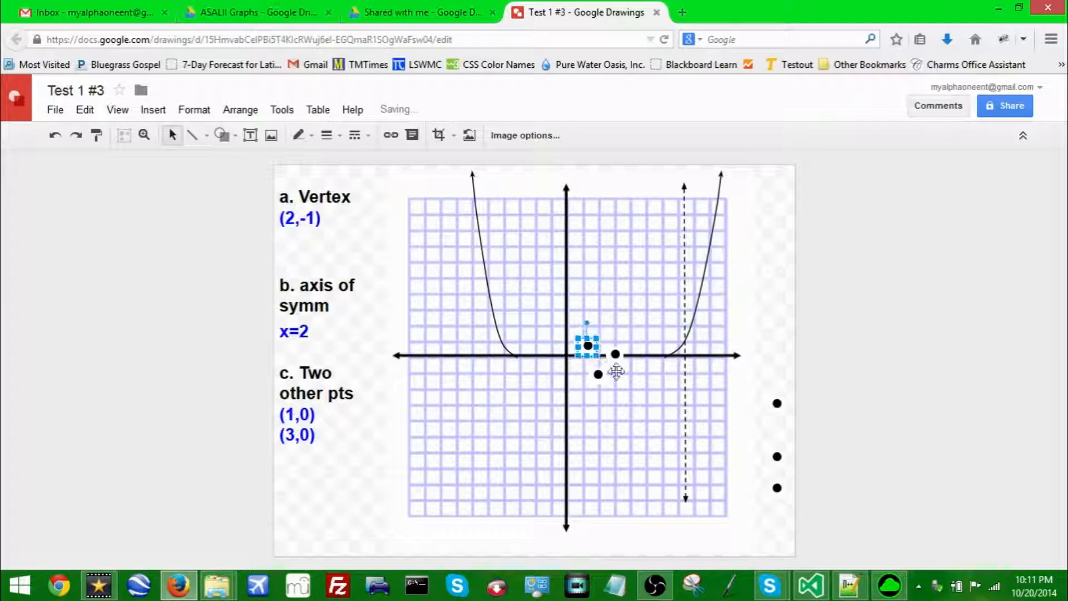
pyautogui.press('Down')
pyautogui.press('Down')
pyautogui.press('Down')
pyautogui.press('Down')
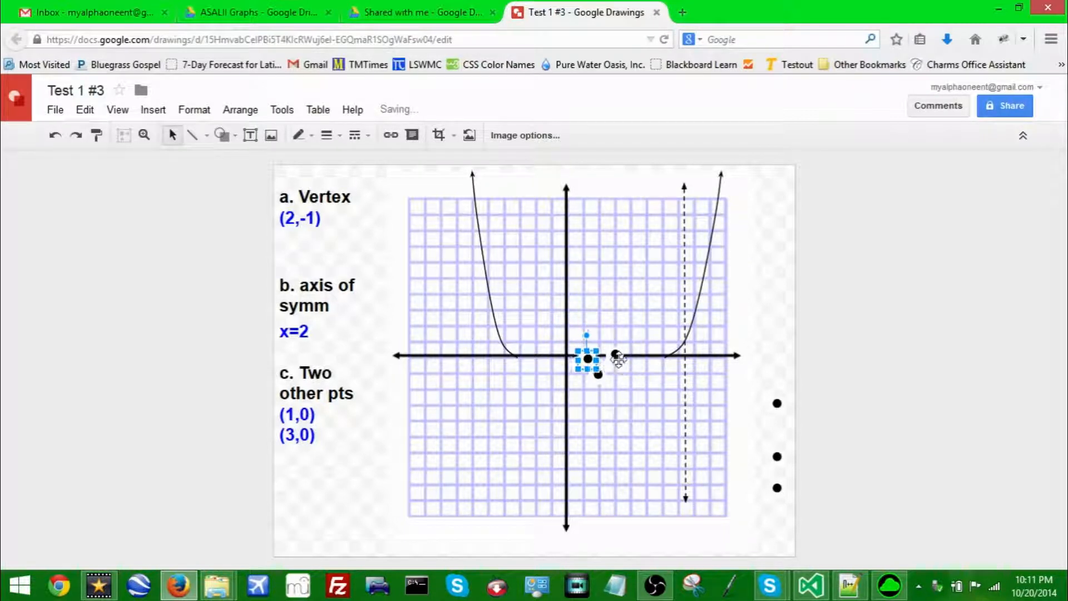
# Fine-tune the vertical position of the point at (3,0) so it sits on the x-axis
pyautogui.click(616, 356)
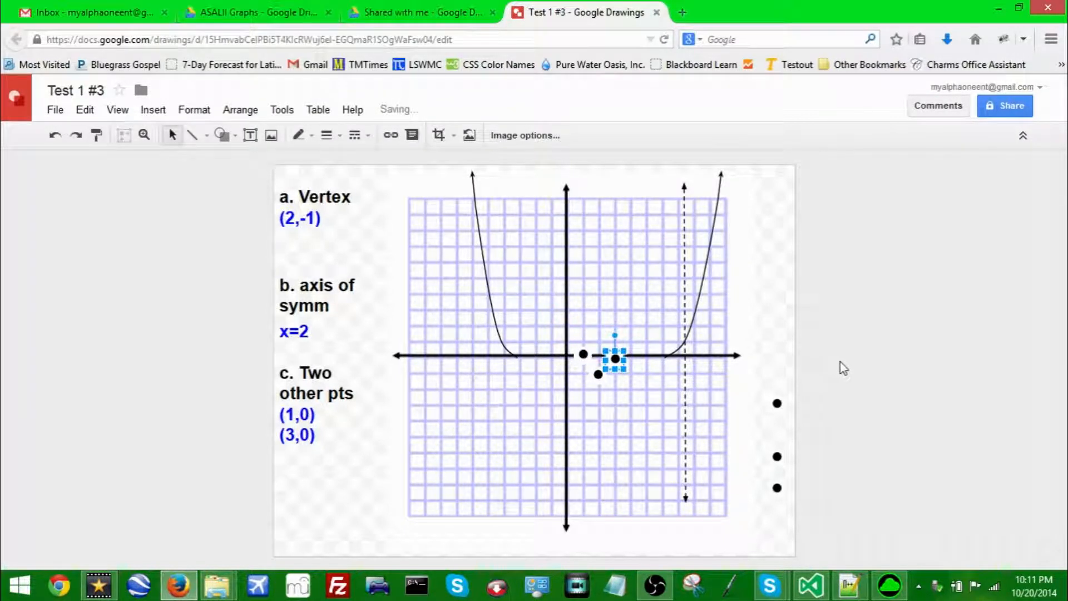
pyautogui.press('Up')
pyautogui.hotkey('shift', 'Down')
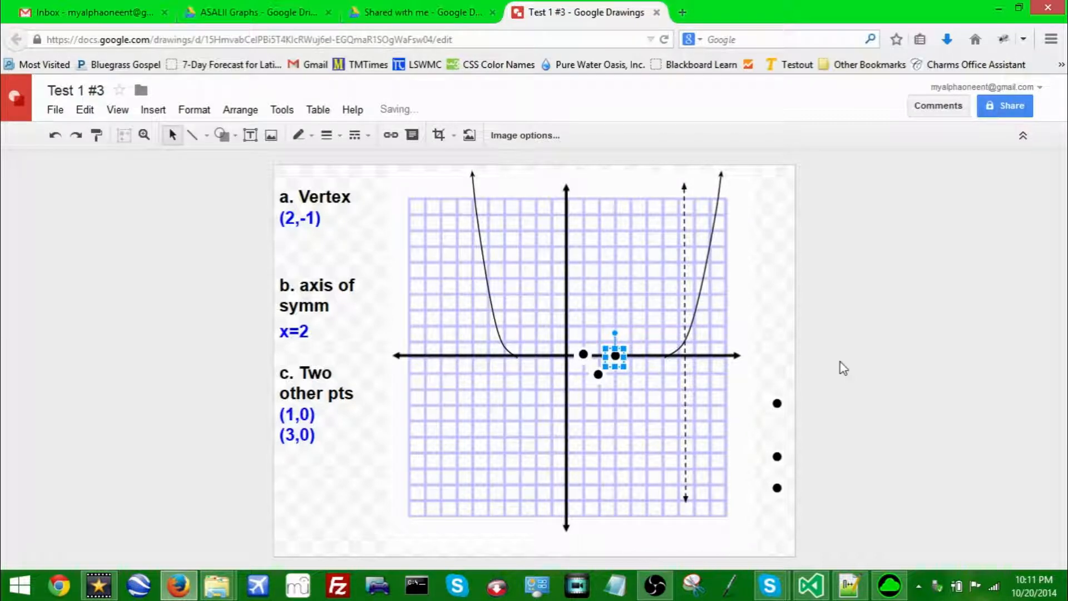
pyautogui.click(814, 323)
# Move the dashed axis of symmetry to x=2 and delete the left half of the parabola
pyautogui.moveTo(683, 281); pyautogui.dragTo(597, 285)
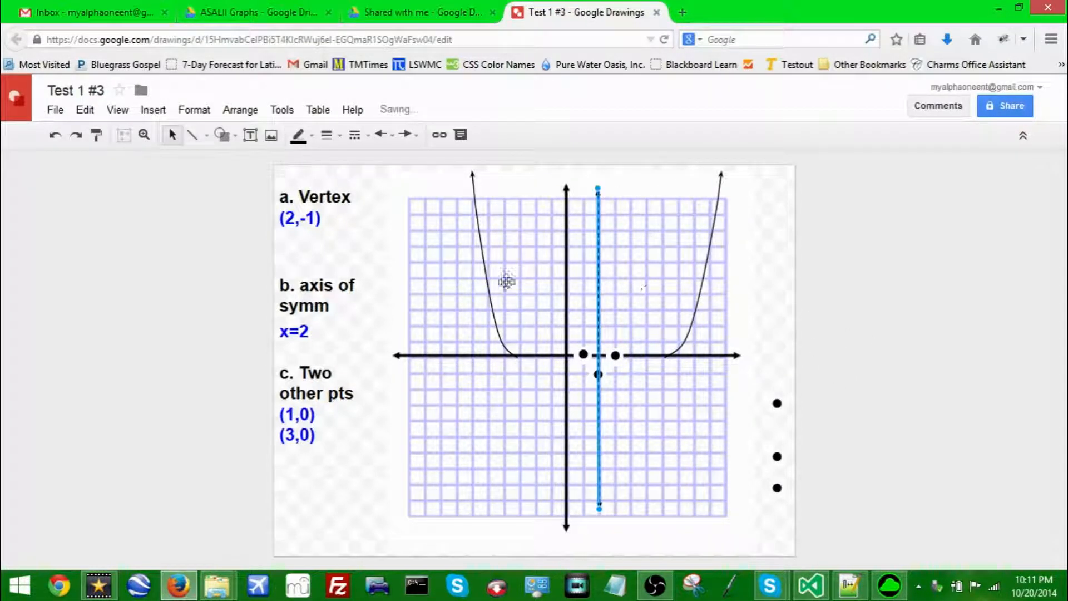
pyautogui.click(493, 288)
pyautogui.press('Delete')
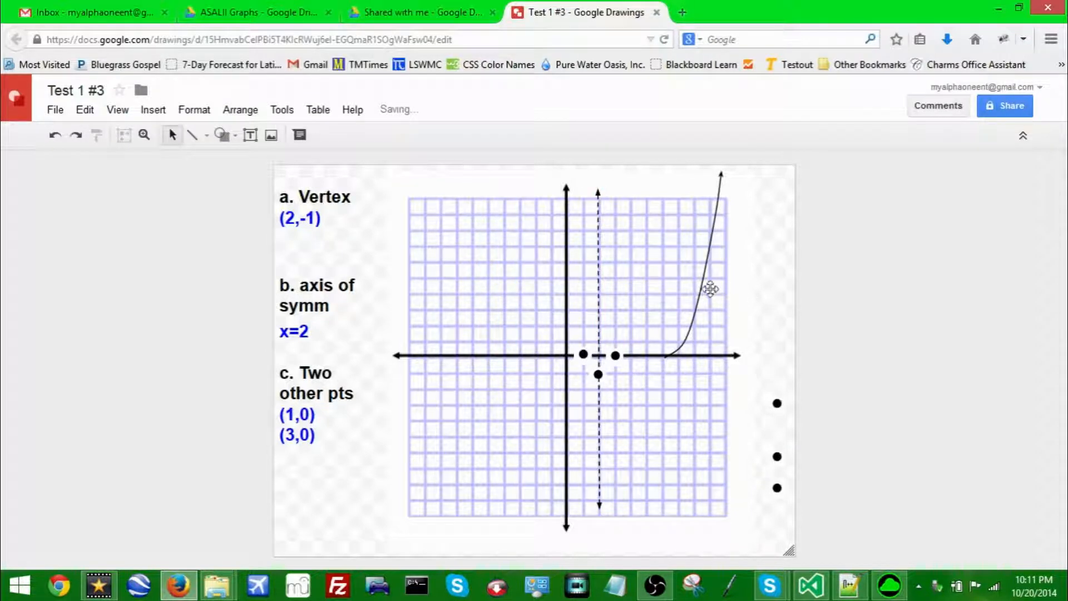
# Place the parabola's right half at the vertex (2,-1) and resize it to pass through (3,0)
pyautogui.click(703, 287)
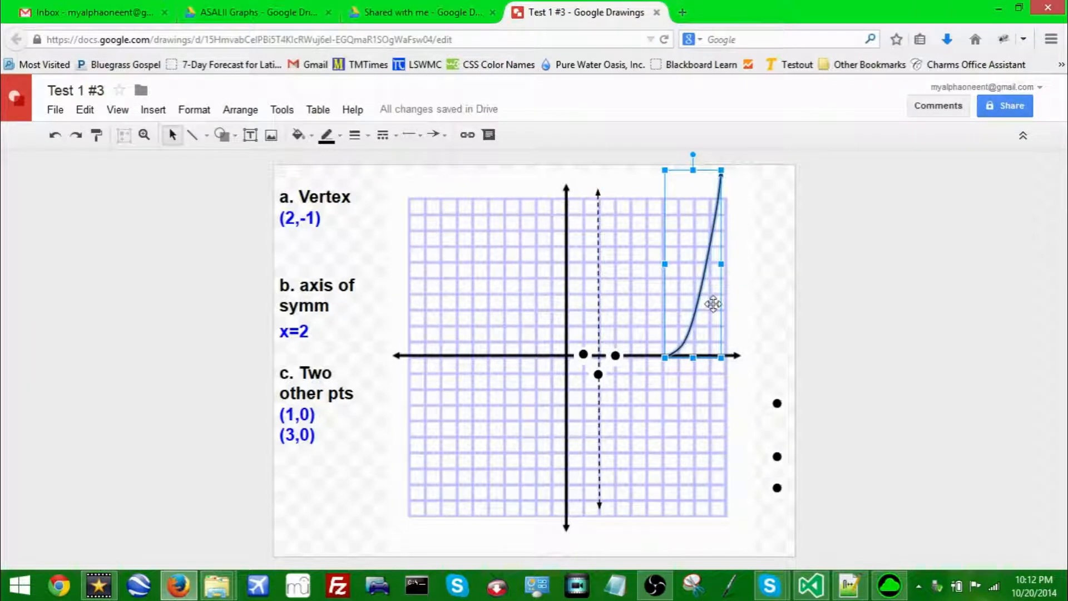
pyautogui.moveTo(696, 312); pyautogui.dragTo(629, 329)
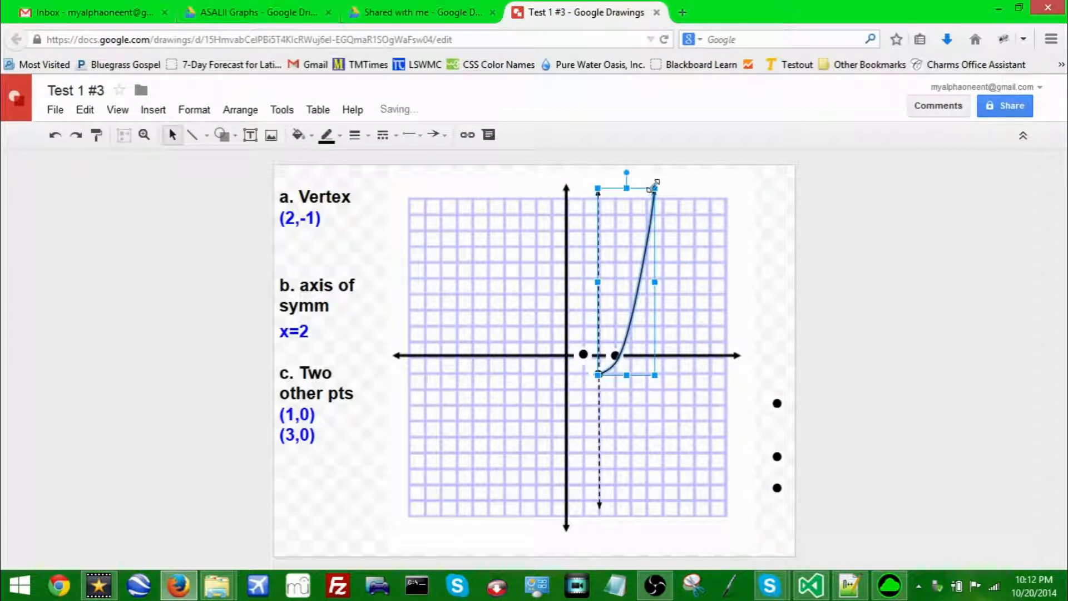
pyautogui.moveTo(654, 187); pyautogui.dragTo(643, 181)
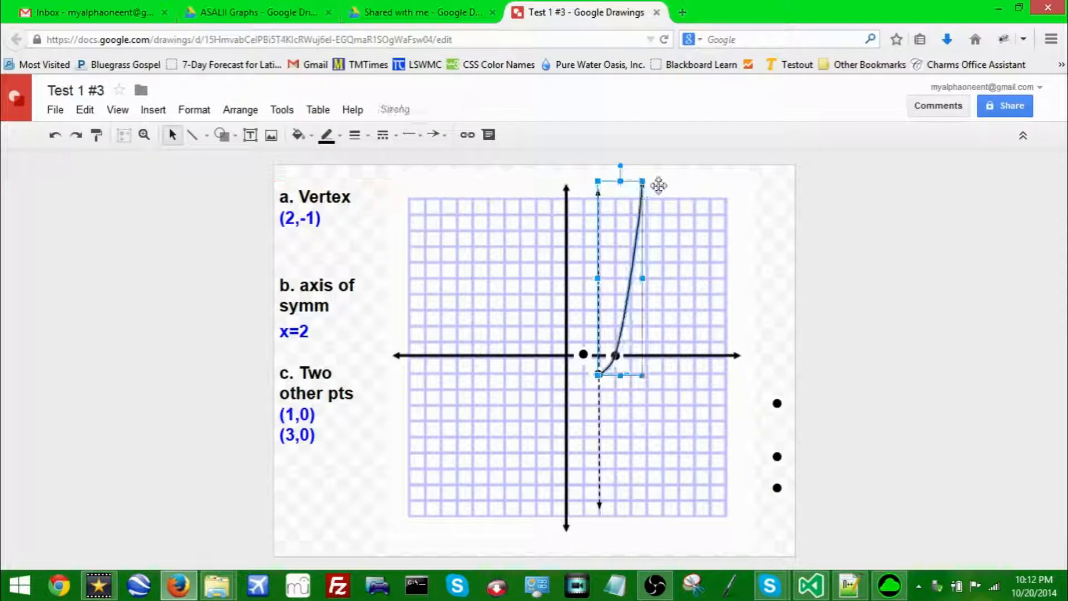
pyautogui.click(805, 214)
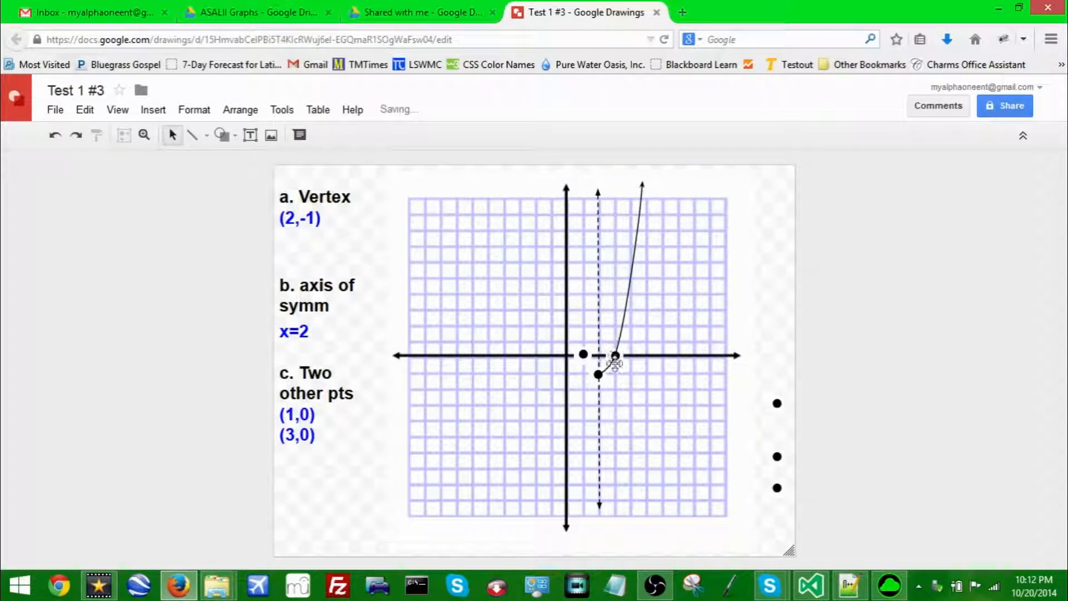
# Try to copy the right half of the parabola
pyautogui.click(620, 316)
pyautogui.rightClick(623, 313)
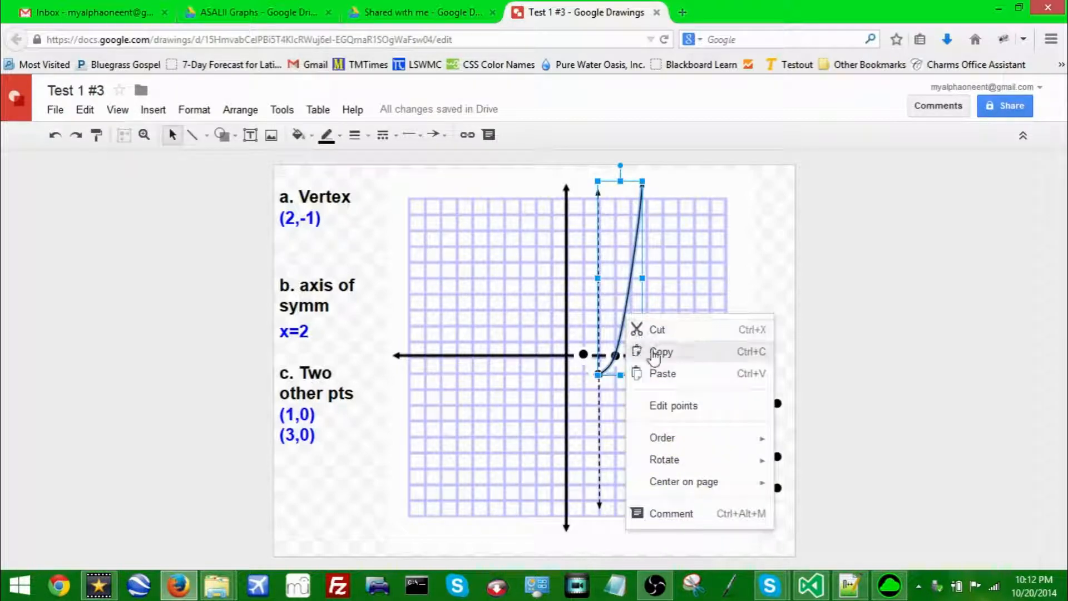
pyautogui.click(657, 353)
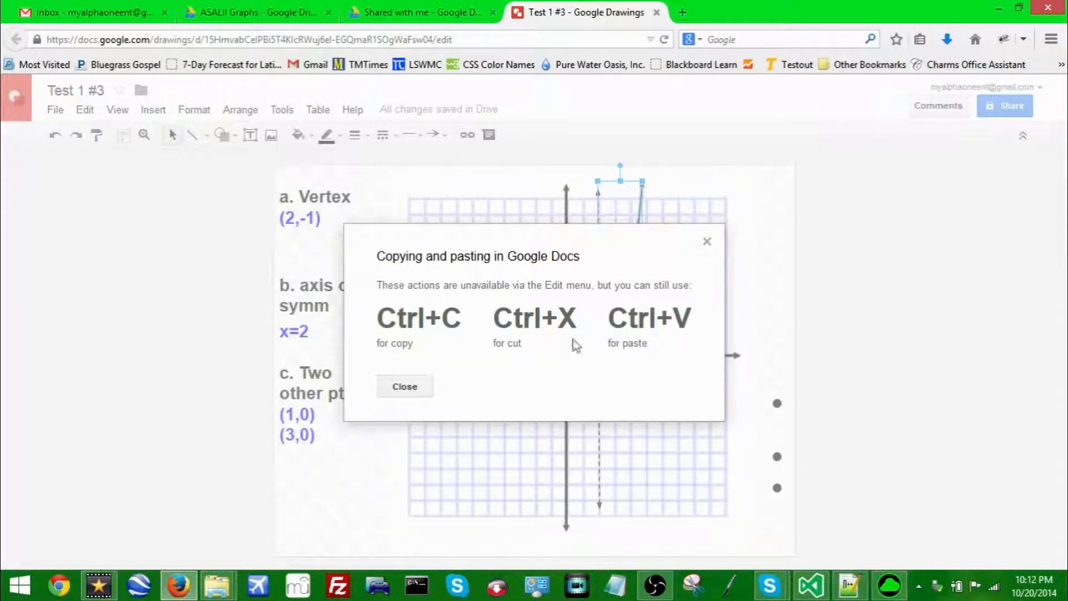
pyautogui.click(405, 386)
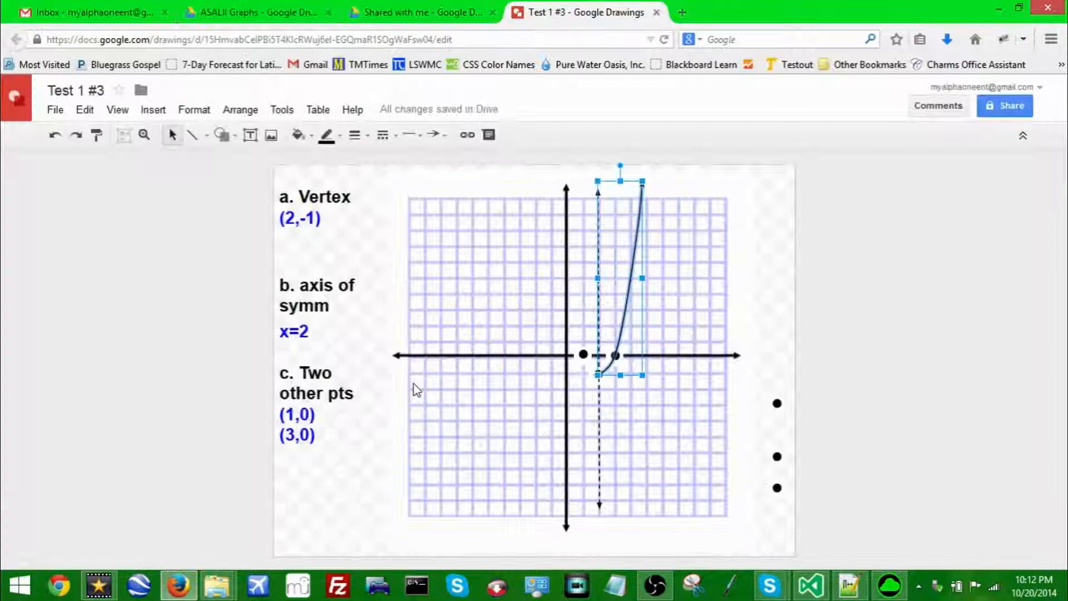
pyautogui.rightClick(633, 308)
pyautogui.click(650, 360)
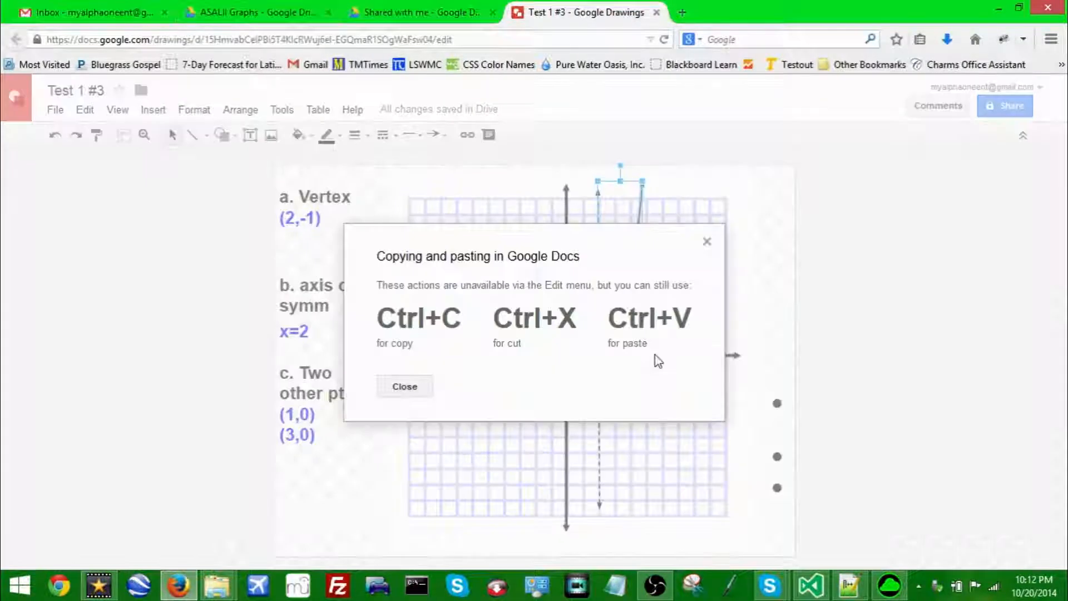
pyautogui.click(411, 392)
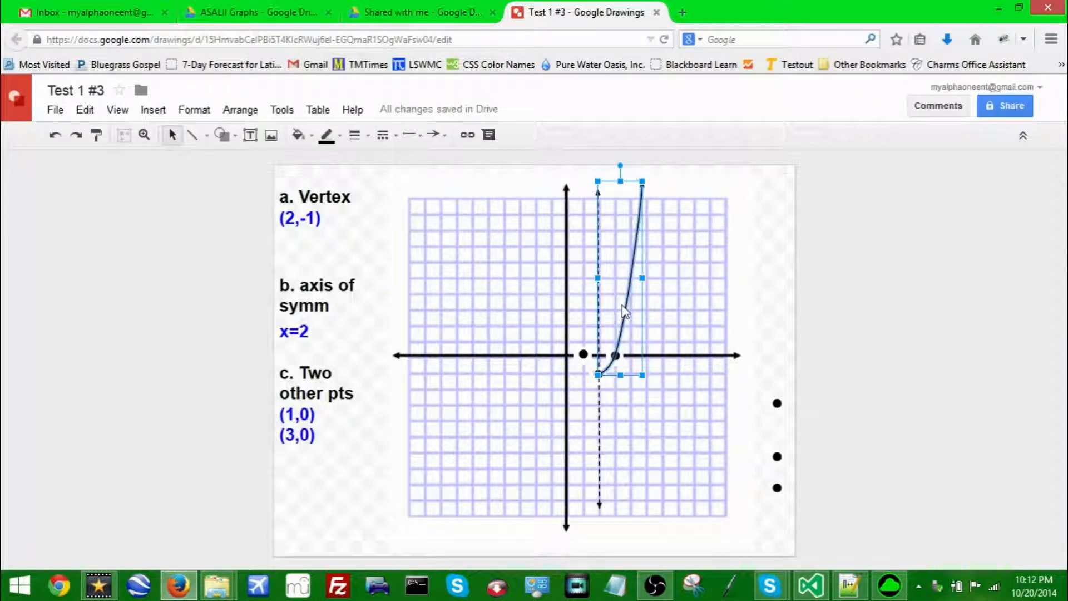
# Paste a copy of the parabola's right half and align it directly over the original
pyautogui.hotkey('ctrl', 'v')
pyautogui.press('Left')
pyautogui.press('Left')
pyautogui.press('Up')
pyautogui.press('Up')
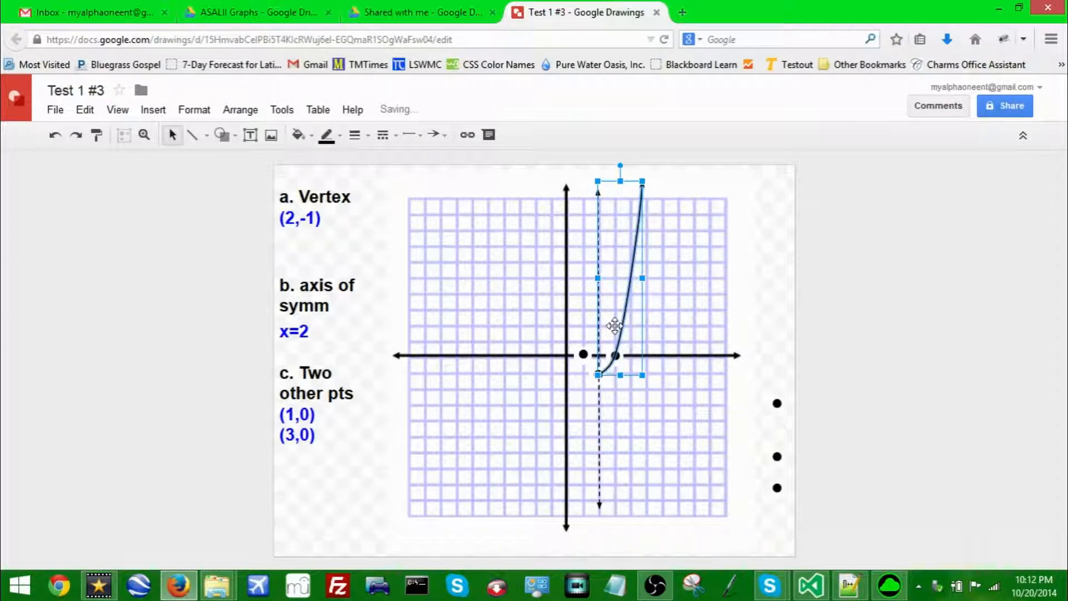
pyautogui.press('Right')
pyautogui.press('Right')
pyautogui.press('Right')
pyautogui.press('Left')
pyautogui.press('Left')
pyautogui.press('Left')
pyautogui.press('Left')
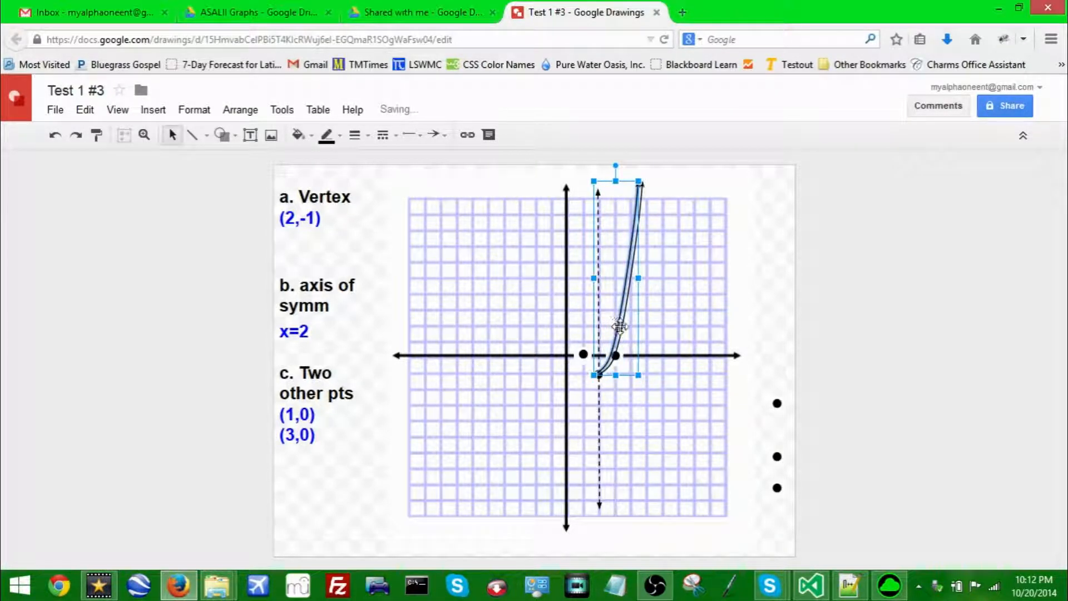
pyautogui.moveTo(619, 327); pyautogui.dragTo(624, 326)
# Flip the copied half of the parabola horizontally
pyautogui.rightClick(624, 326)
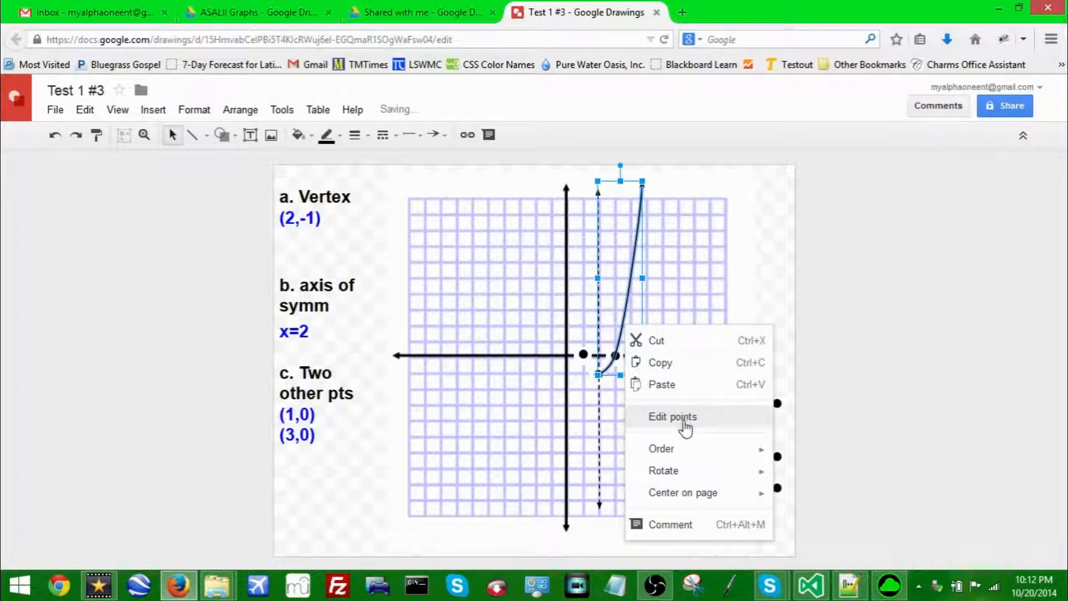
pyautogui.moveTo(708, 475)
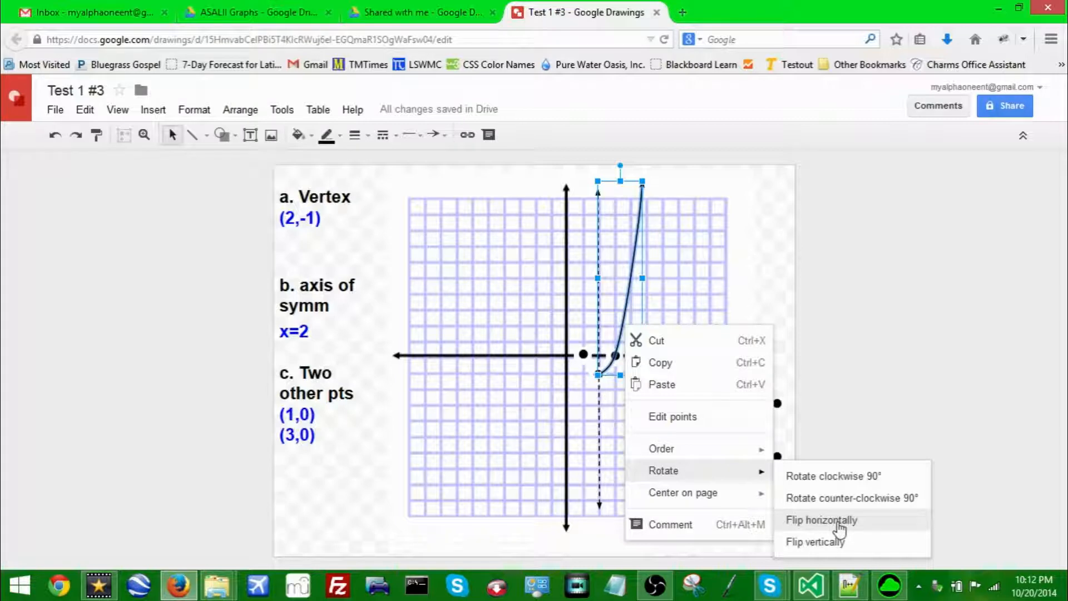
pyautogui.click(838, 524)
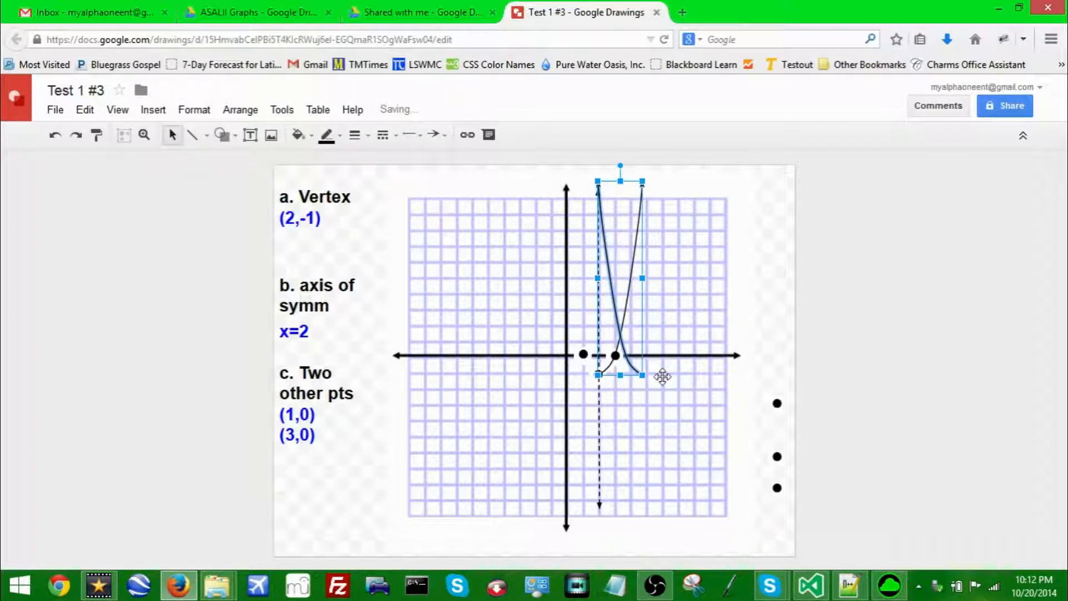
# Move the flipped half left until it passes through (1,0) and meets the right half at the vertex (2,-1)
pyautogui.press('Left')
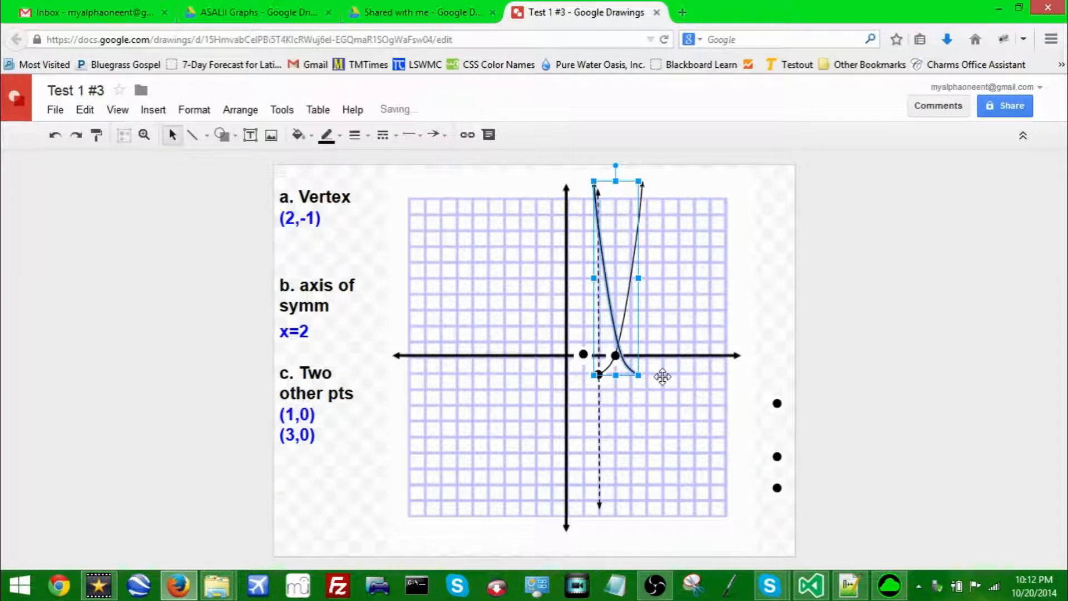
pyautogui.press('Left')
pyautogui.press('Left')
pyautogui.press('Left')
pyautogui.press('Left')
pyautogui.press('Left')
pyautogui.press('Left')
pyautogui.press('Left')
pyautogui.press('Left')
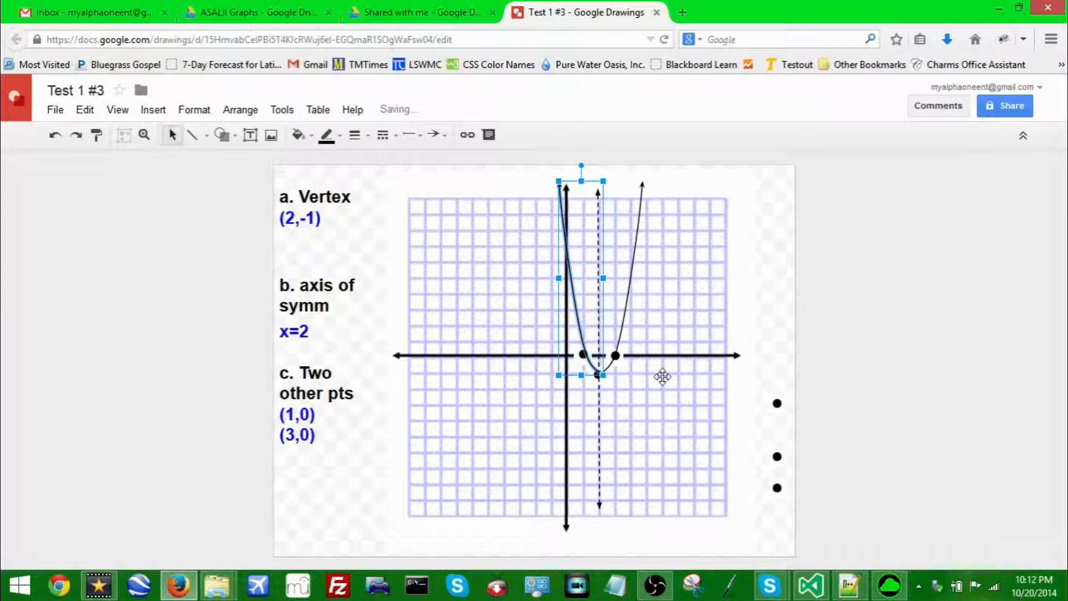
pyautogui.press('Left')
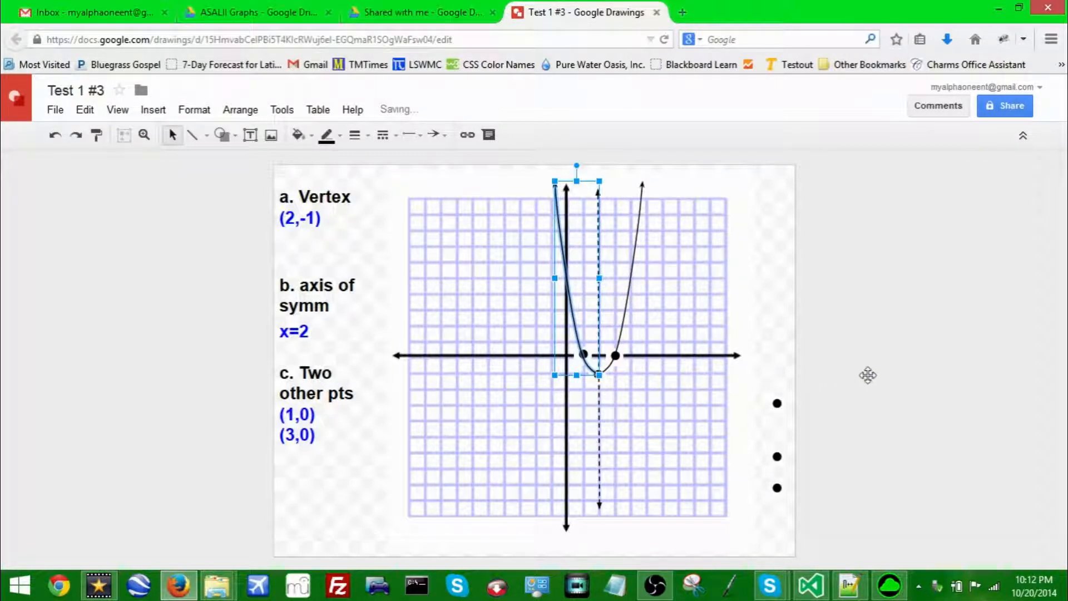
pyautogui.click(871, 382)
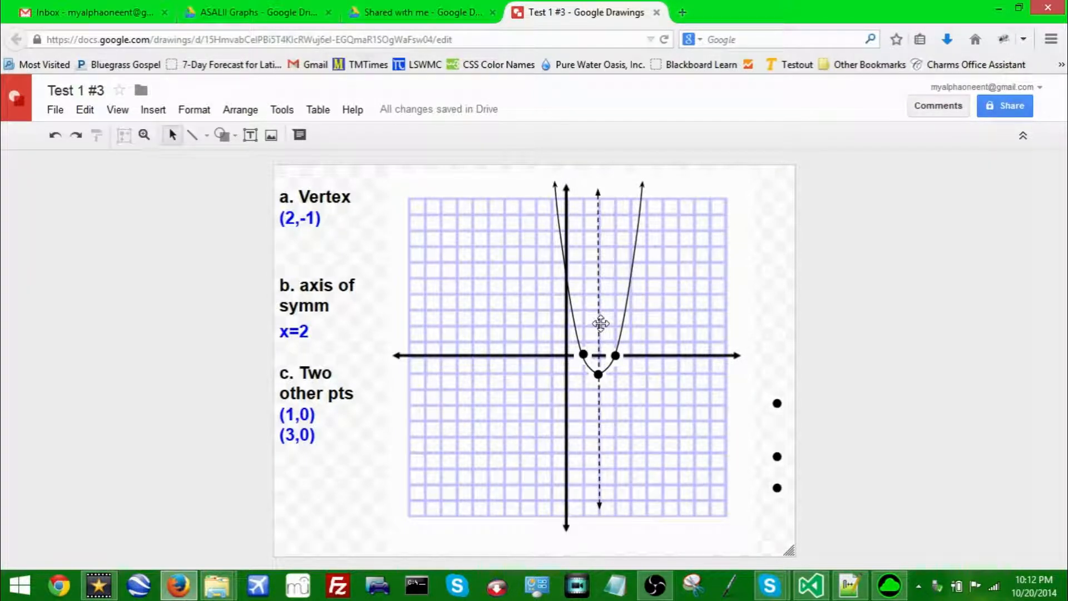
# Delete the dashed axis of symmetry at x=2
pyautogui.click(598, 300)
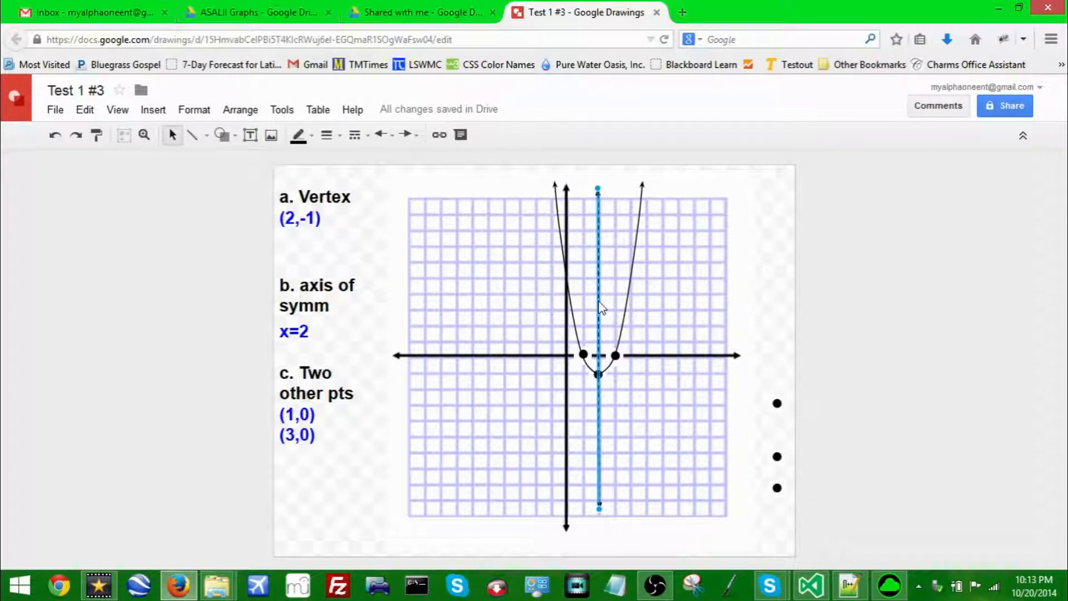
pyautogui.press('Delete')
pyautogui.click(627, 306)
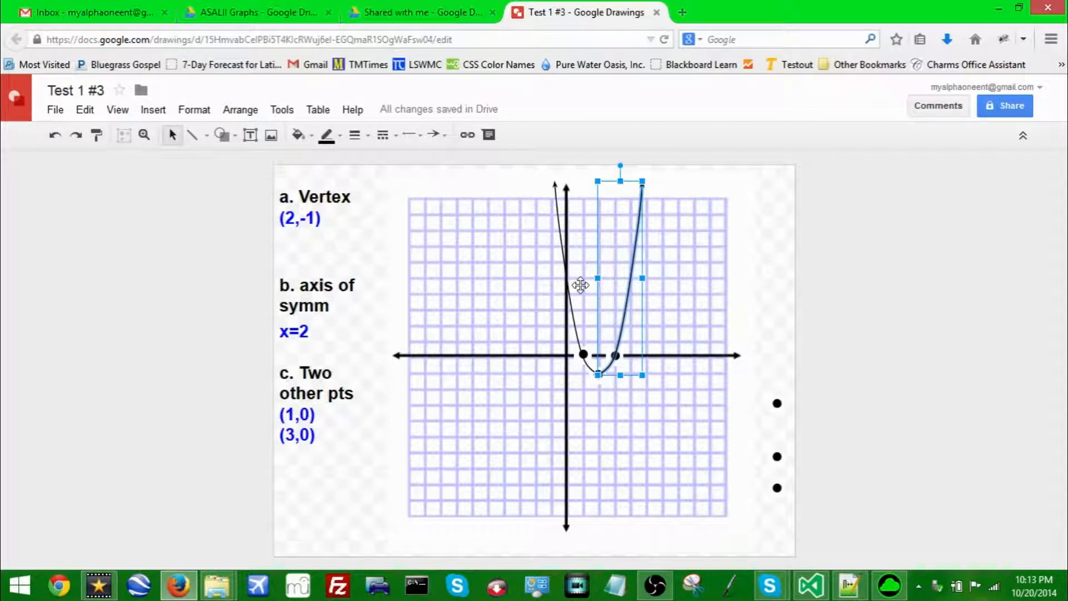
pyautogui.click(855, 253)
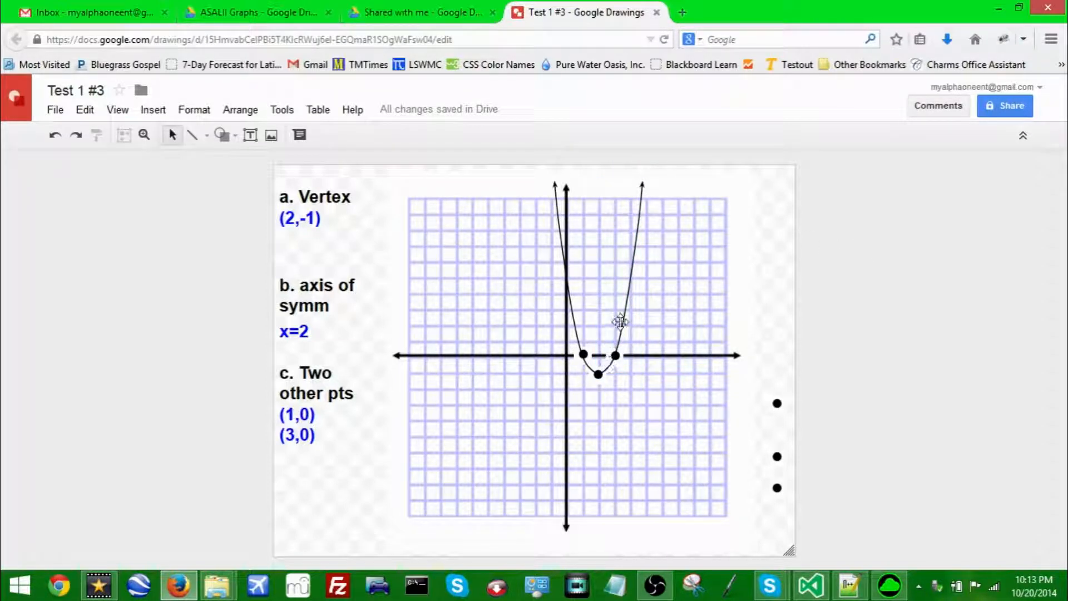
# Apply a dashed line style to both halves of the parabola
pyautogui.click(624, 312)
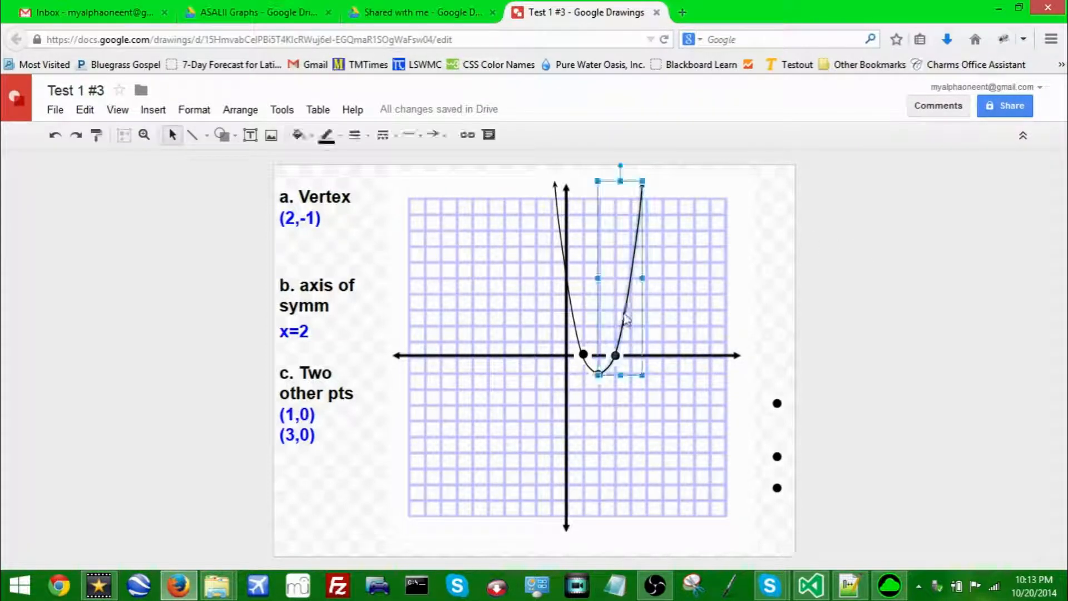
pyautogui.keyDown('shift'); pyautogui.click(560, 229); pyautogui.keyUp('shift')
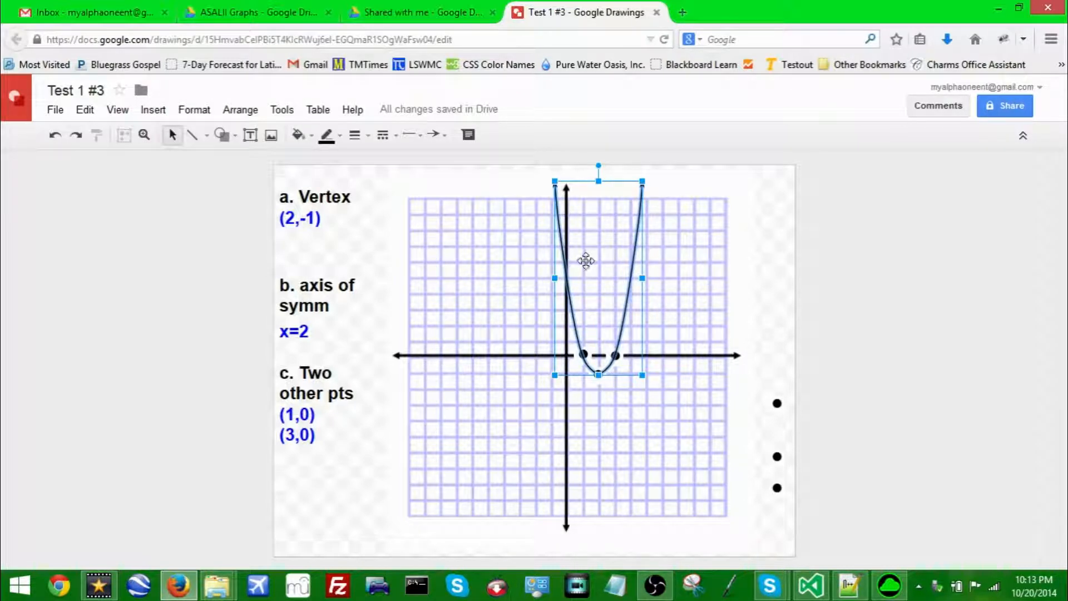
pyautogui.click(390, 136)
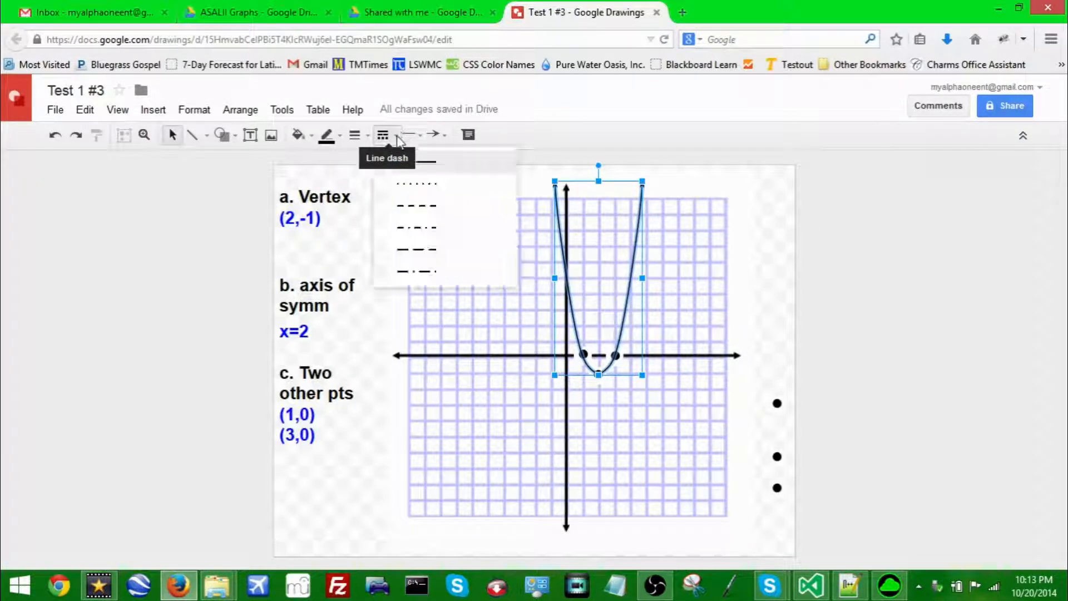
pyautogui.click(425, 207)
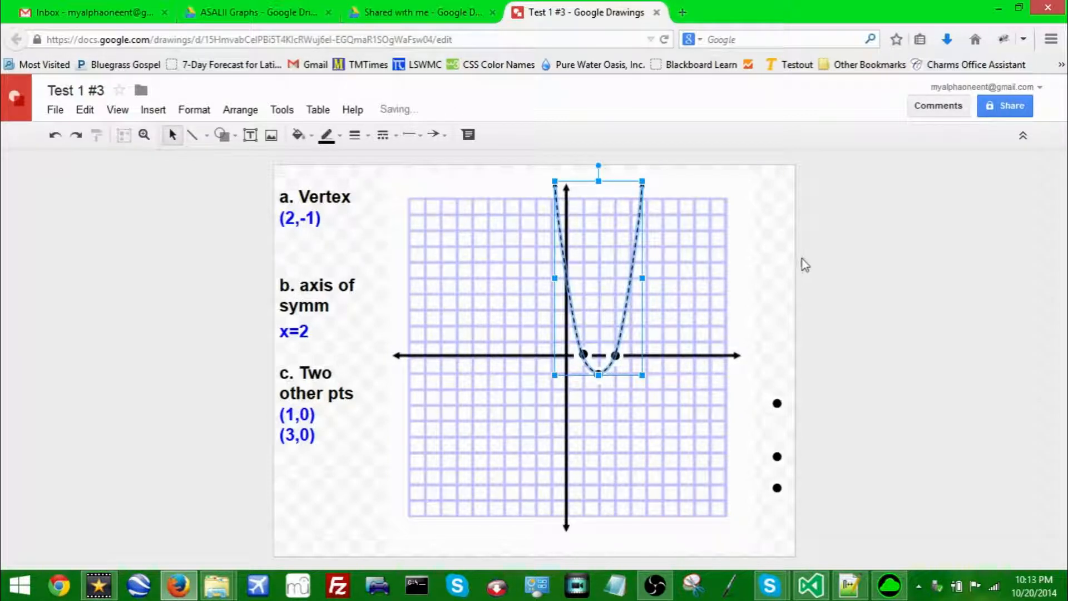
pyautogui.click(754, 278)
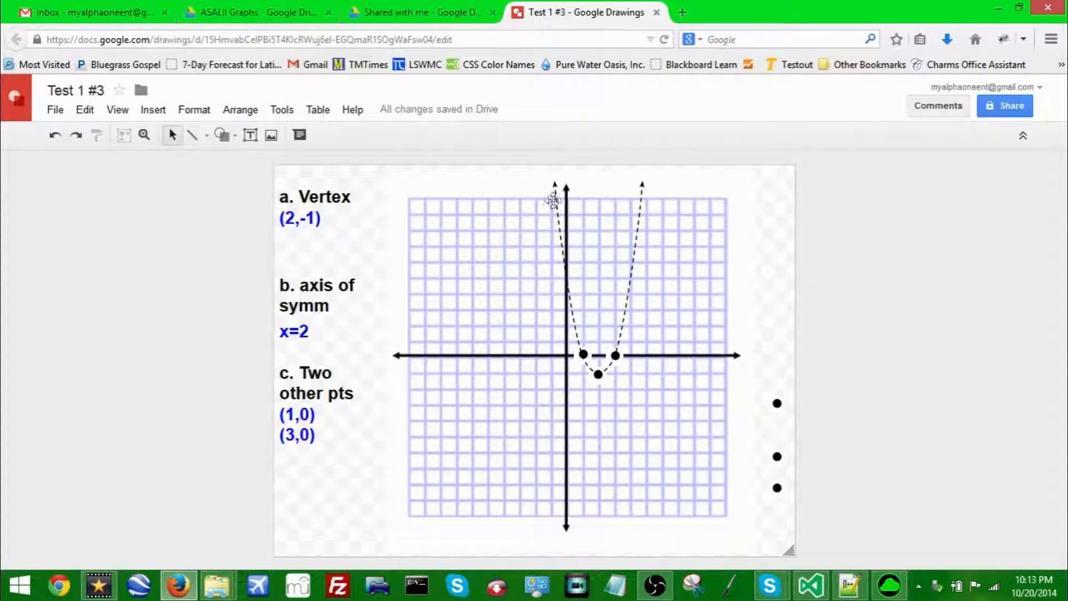
# Try to trace the dashed parabola from its left arrow to its right arrow with an open polyline, then delete the trace
pyautogui.click(206, 135)
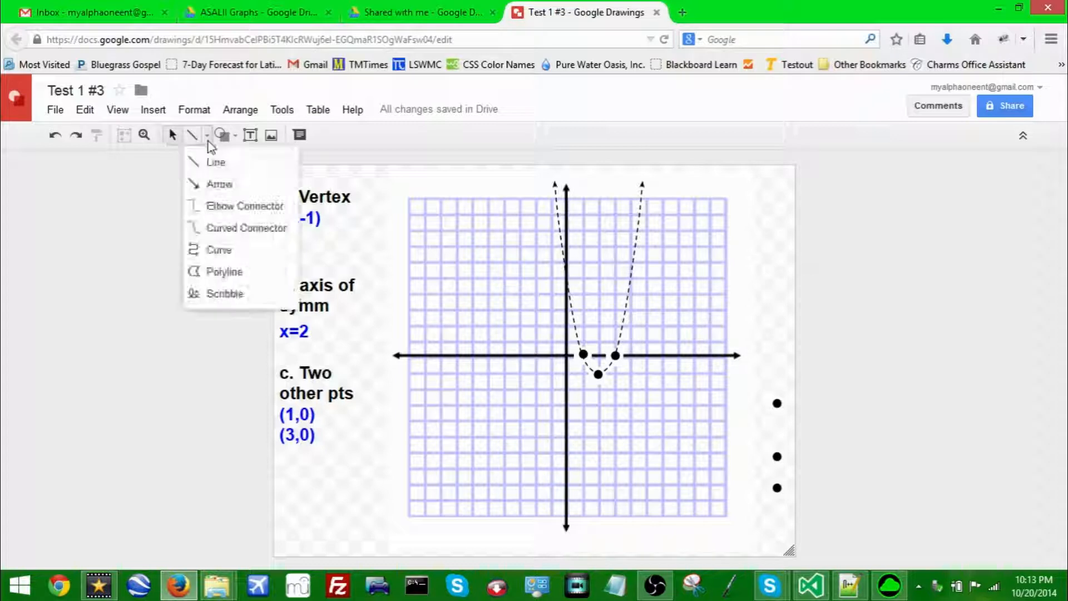
pyautogui.click(228, 271)
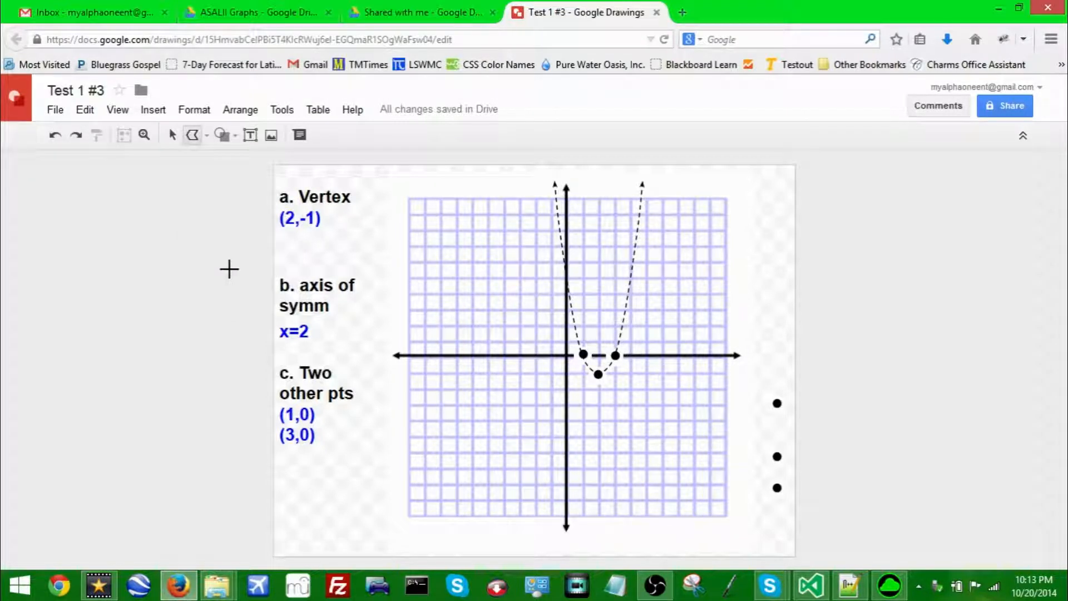
pyautogui.click(207, 135)
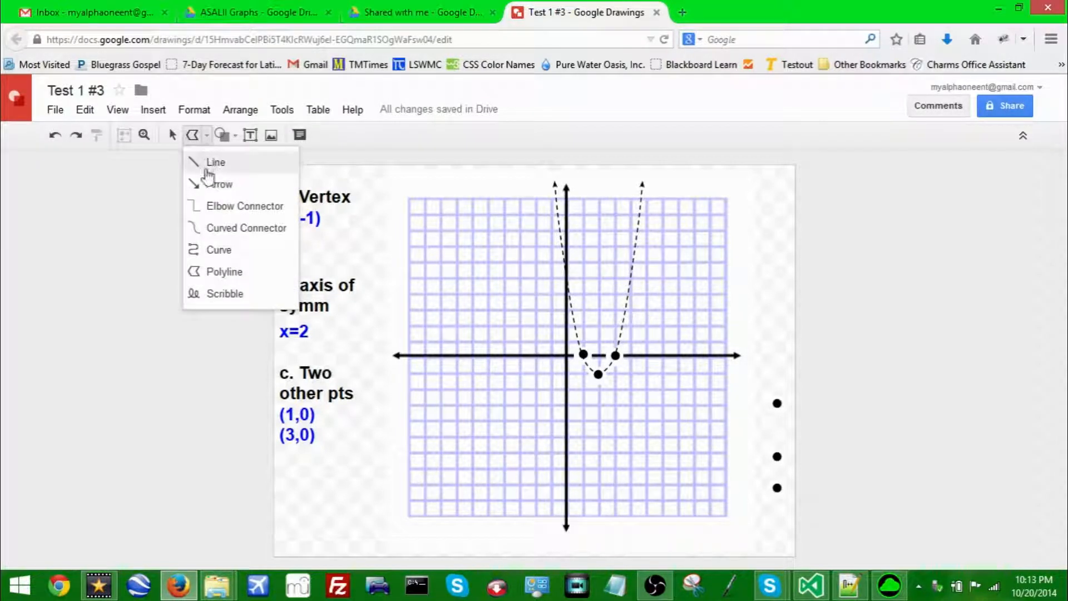
pyautogui.click(219, 271)
pyautogui.click(207, 136)
pyautogui.click(221, 272)
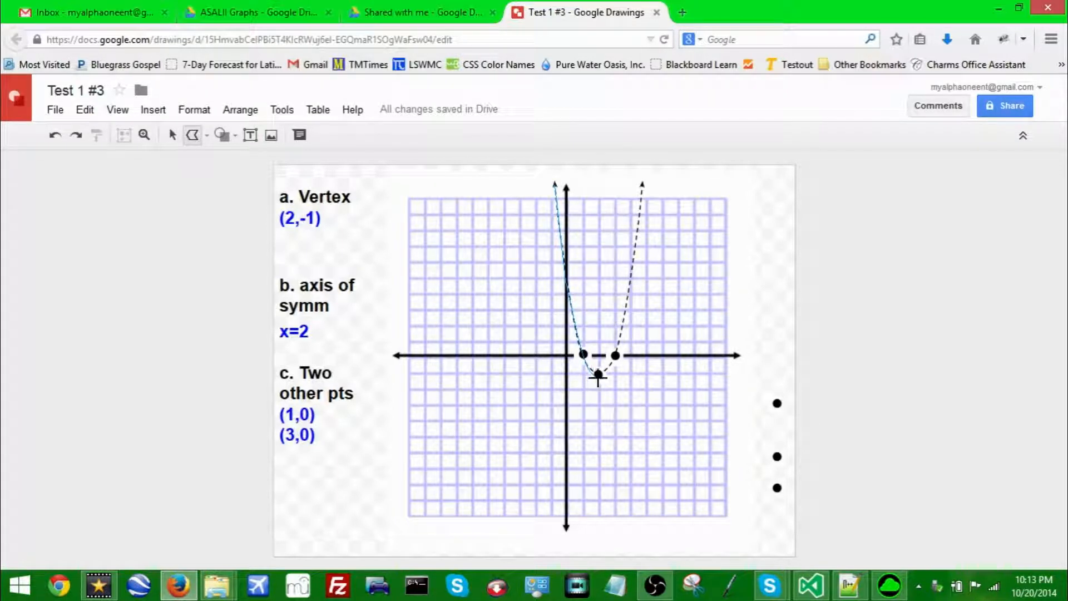
pyautogui.click(616, 354)
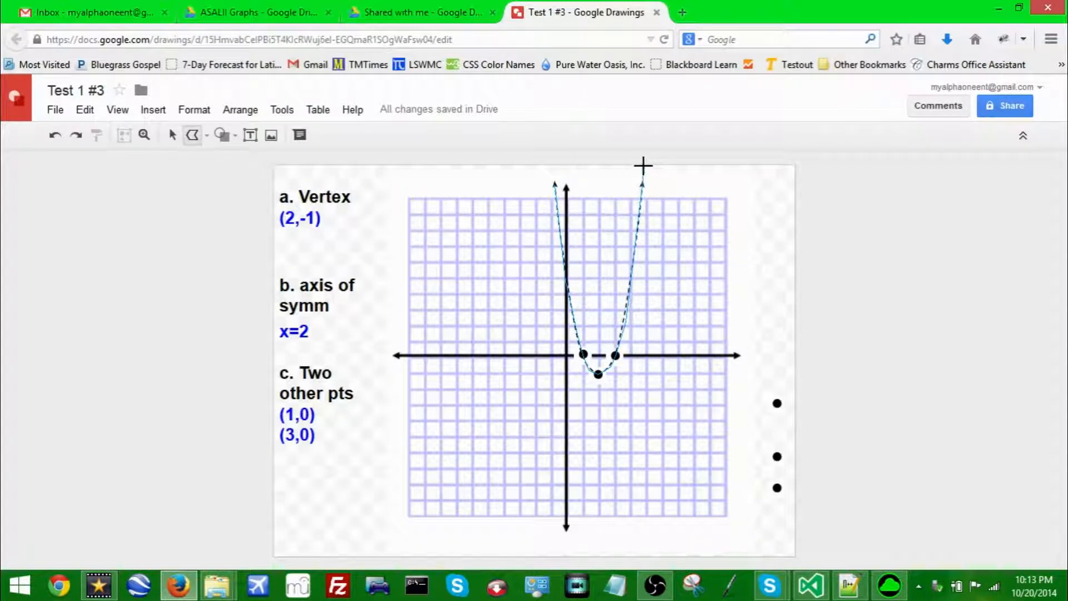
pyautogui.doubleClick(644, 170)
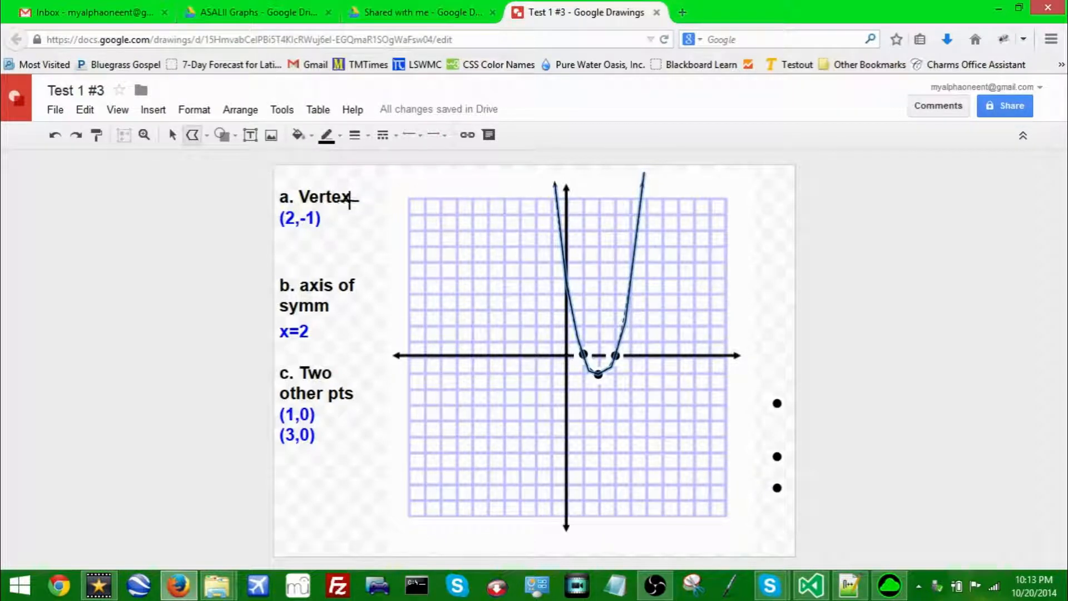
pyautogui.press('Delete')
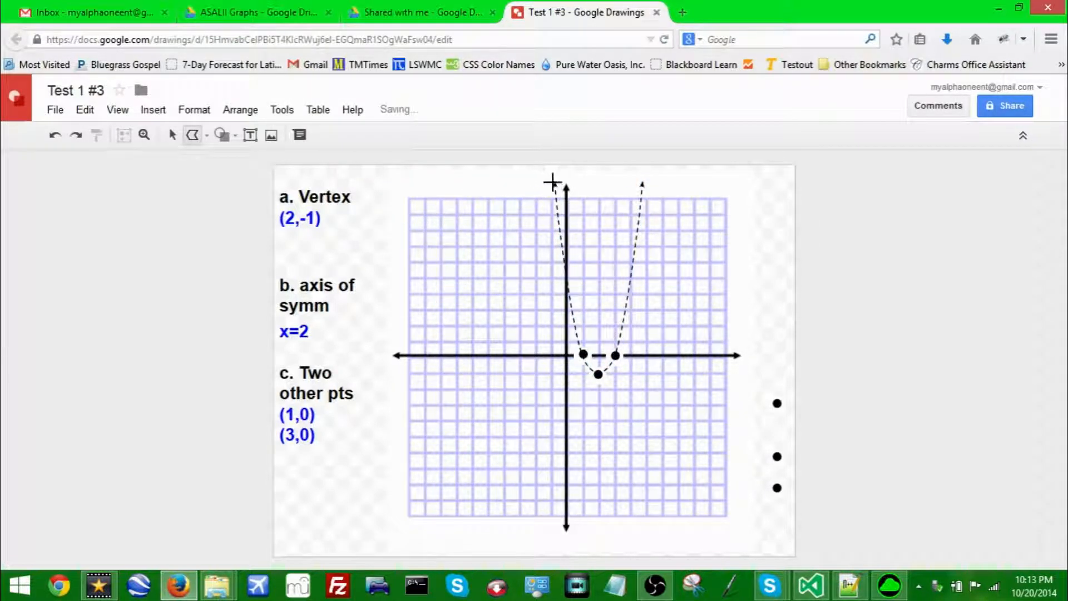
pyautogui.click(552, 182)
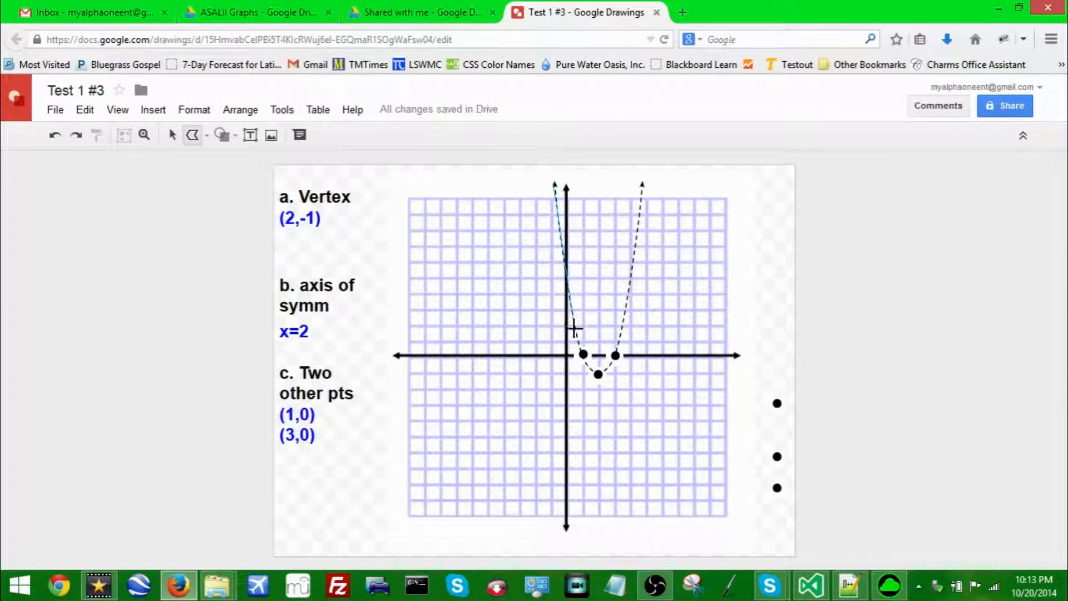
pyautogui.doubleClick(592, 372)
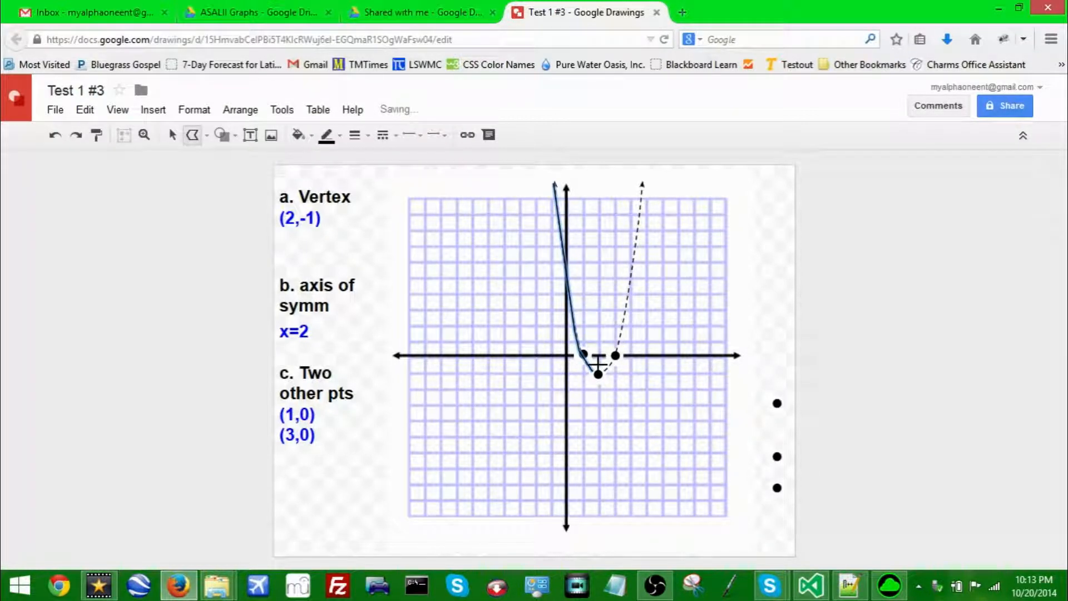
pyautogui.press('Delete')
# Draw a closed polyline that traces the parabola through its vertex and encloses the grid area outside the curve
pyautogui.click(555, 186)
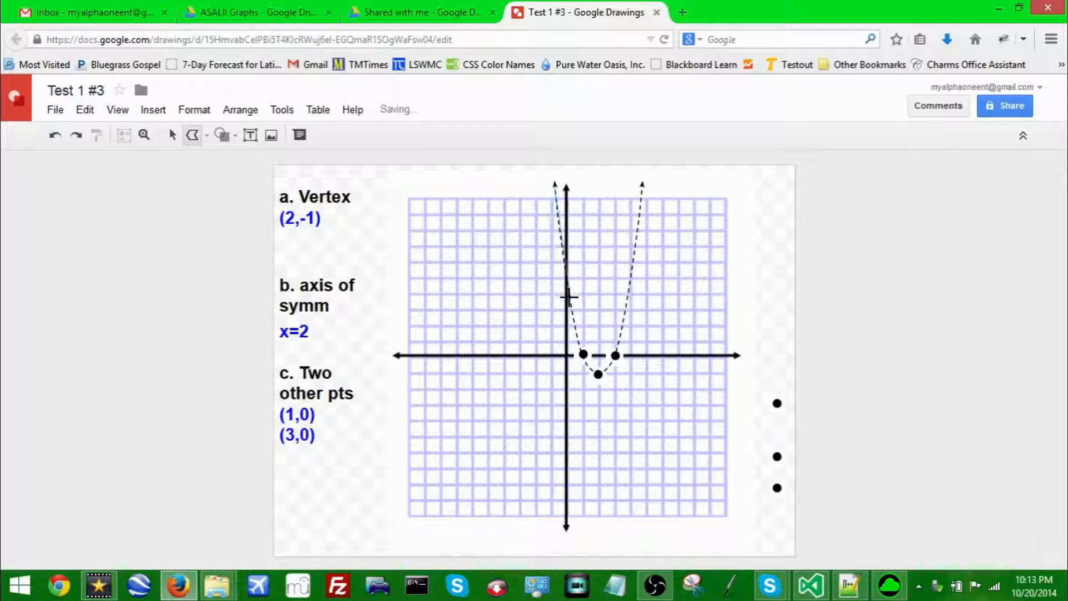
pyautogui.click(598, 374)
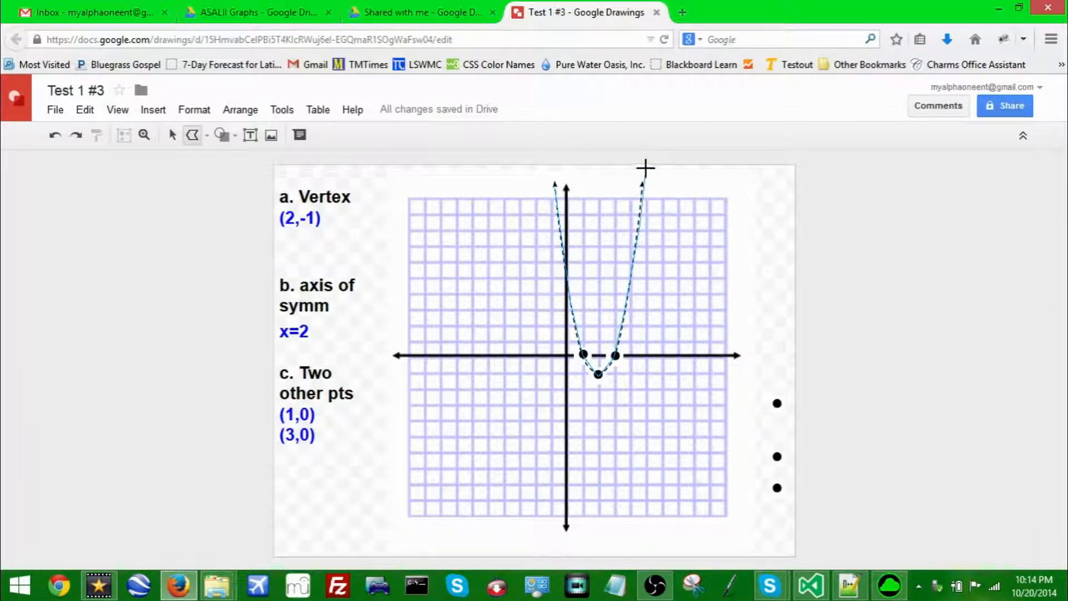
pyautogui.click(643, 167)
pyautogui.click(751, 172)
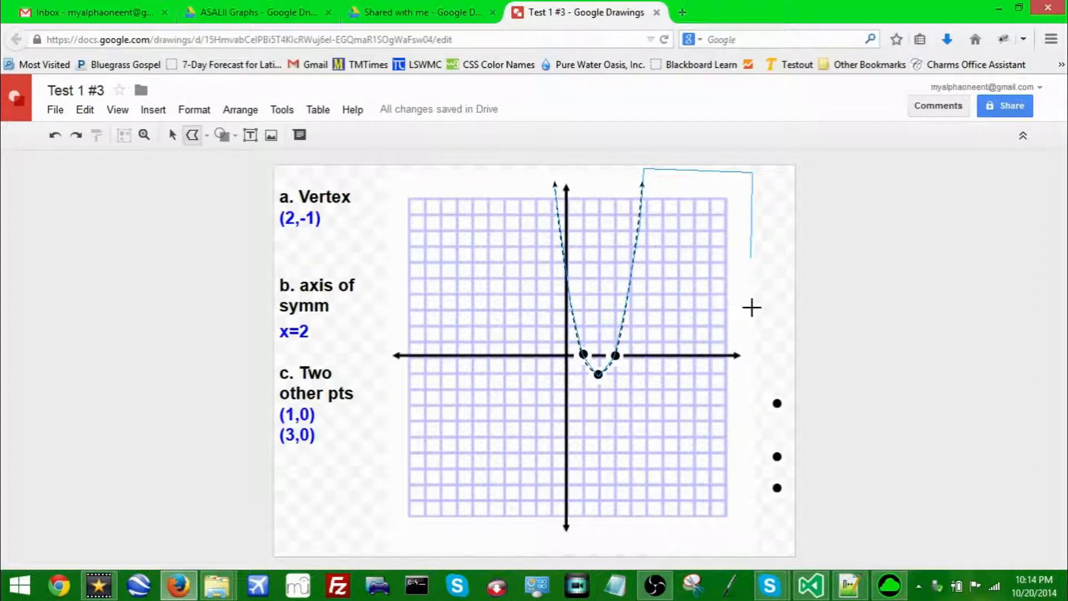
pyautogui.click(745, 531)
pyautogui.click(402, 528)
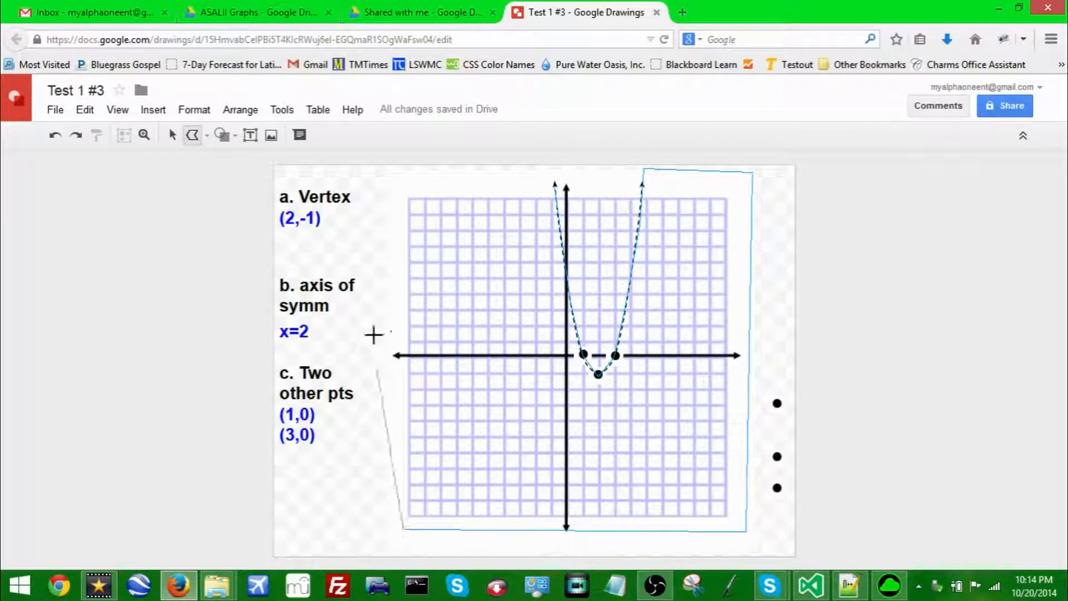
pyautogui.click(406, 174)
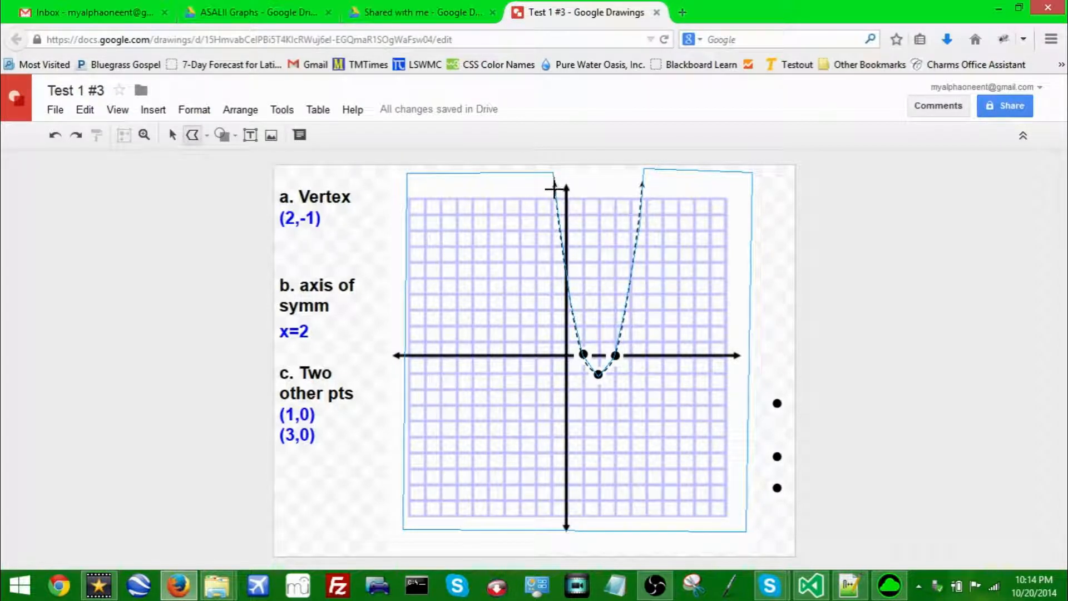
pyautogui.click(554, 186)
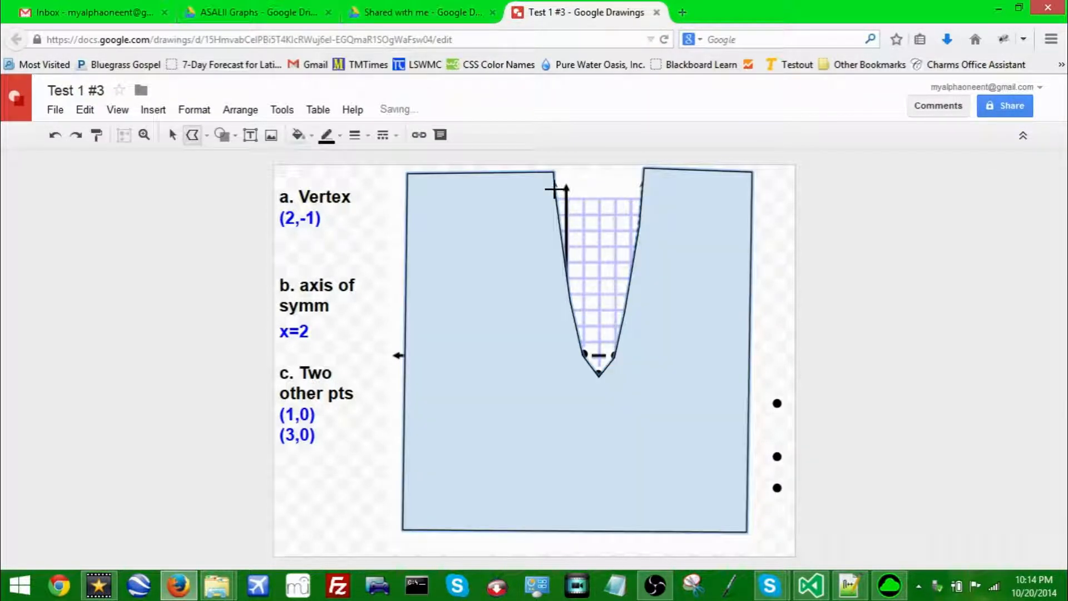
# Make the outline of the polygon outside the parabola transparent and select the polygon
pyautogui.click(325, 136)
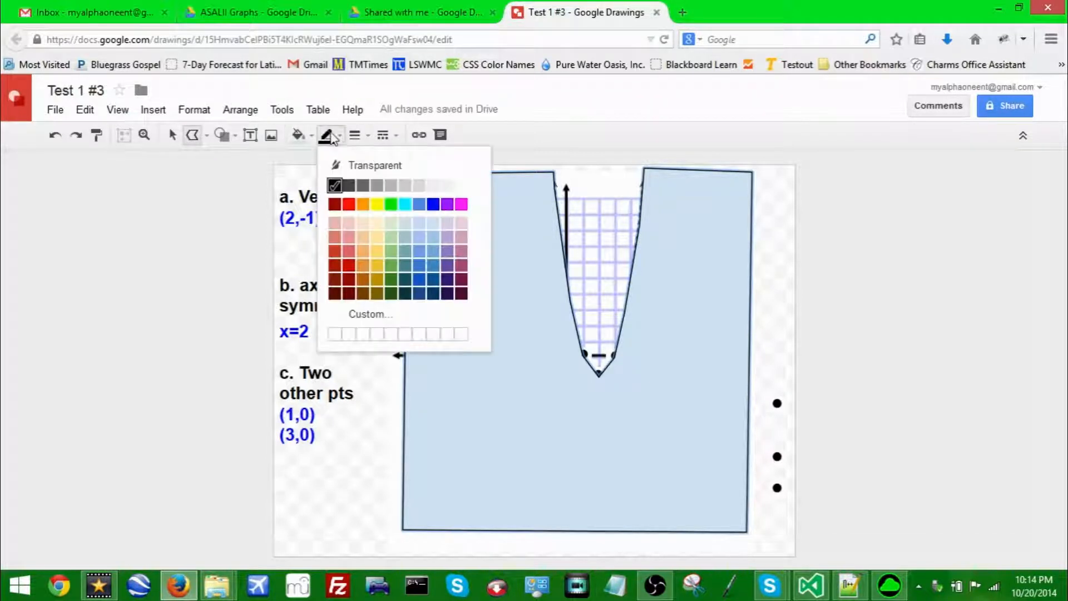
pyautogui.click(356, 166)
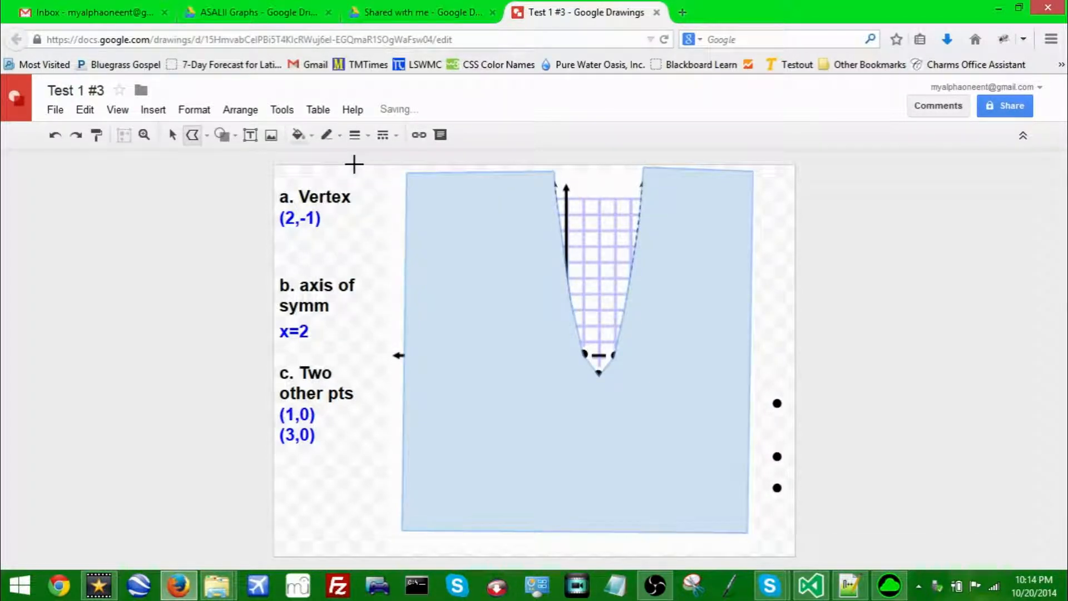
pyautogui.click(172, 134)
pyautogui.click(663, 267)
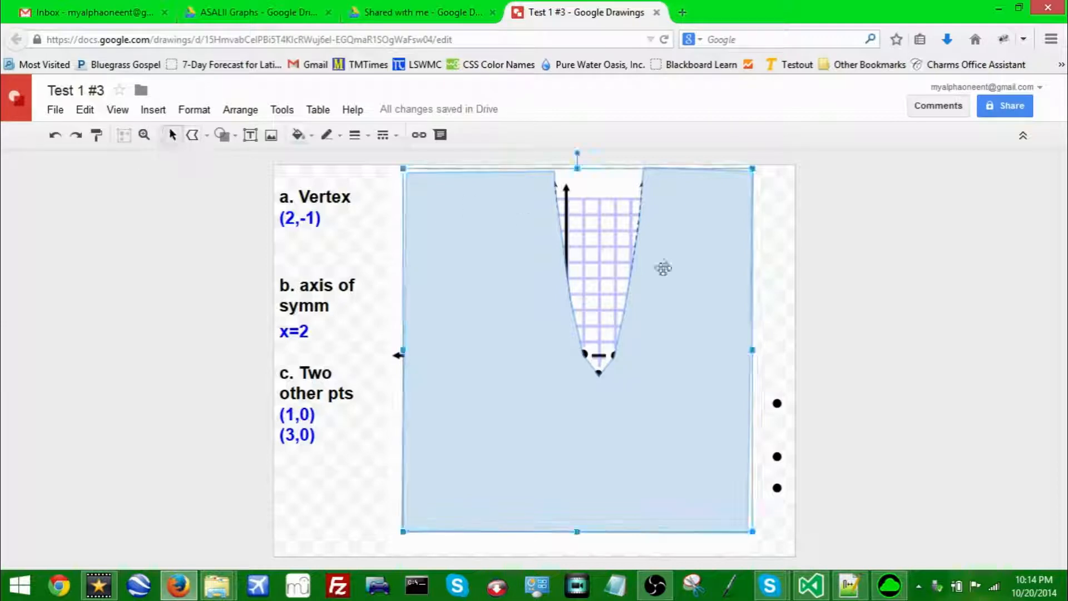
# Fill the polygon outside the parabola with the custom magenta #f320e7 at reduced opacity so the grid shows through
pyautogui.click(298, 137)
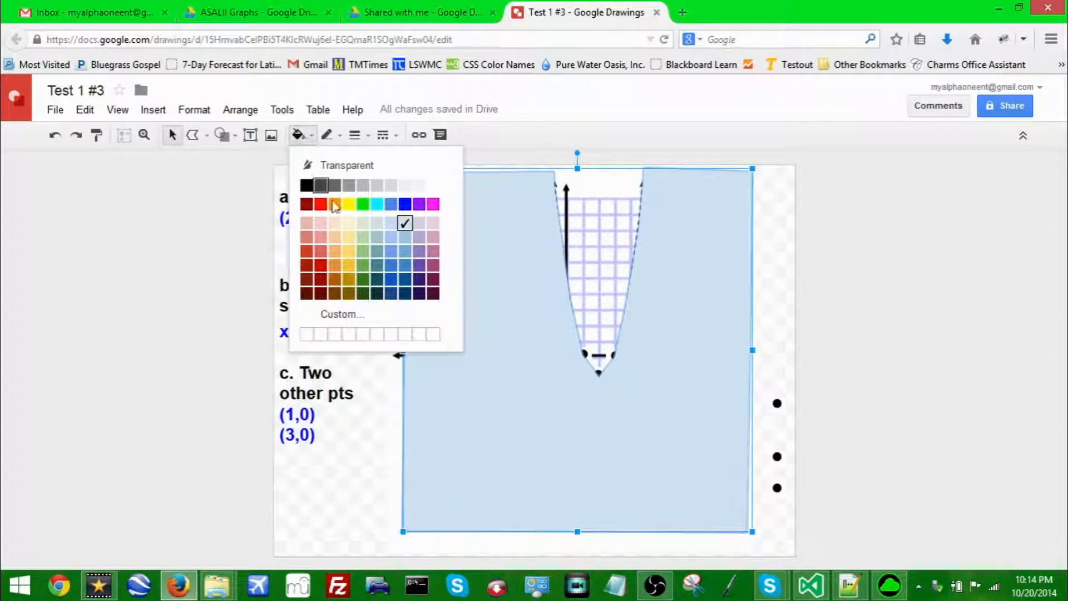
pyautogui.click(339, 314)
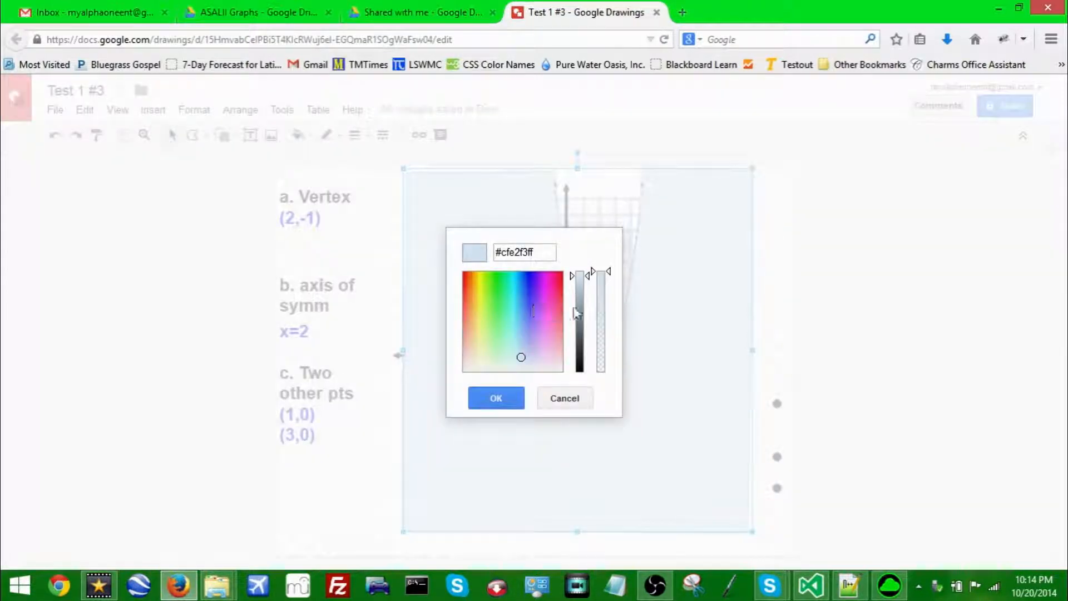
pyautogui.click(547, 284)
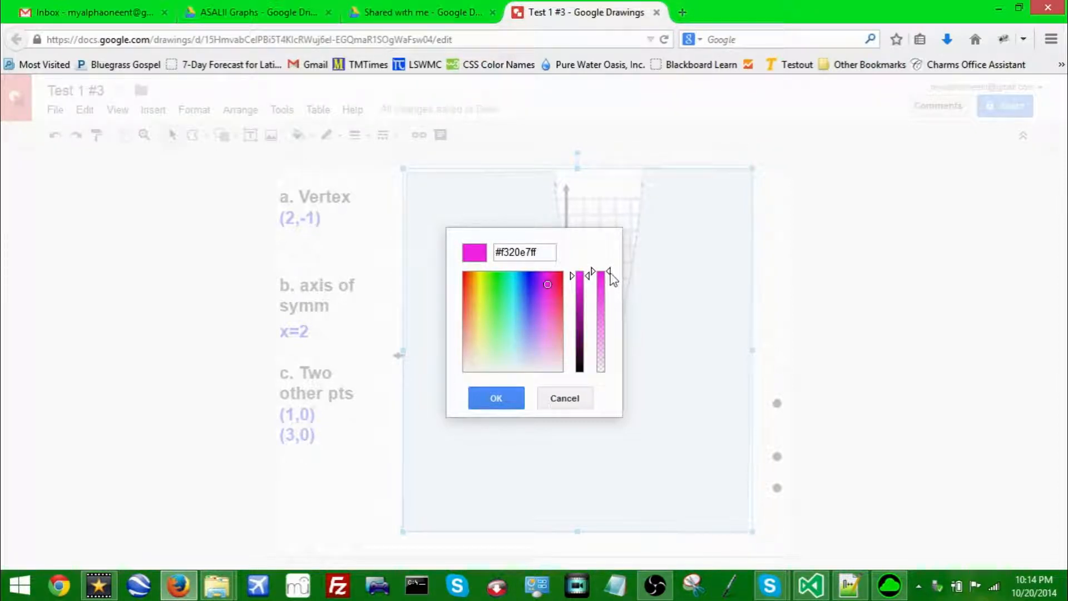
pyautogui.moveTo(611, 278)
pyautogui.mouseDown()
pyautogui.moveTo(608, 331)
pyautogui.moveTo(610, 279)
pyautogui.moveTo(616, 311)
pyautogui.mouseUp()
pyautogui.click(497, 399)
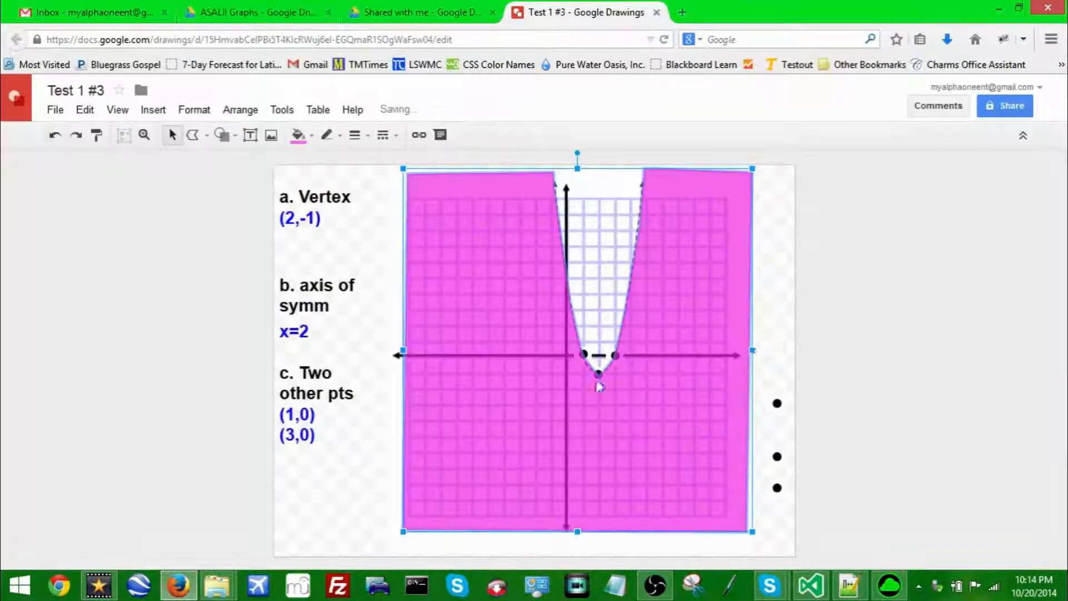
# Nudge the magenta polygon down slightly and move its points along both sides of the curve outward to uncover the dashed parabola
pyautogui.click(545, 345)
pyautogui.press('Down')
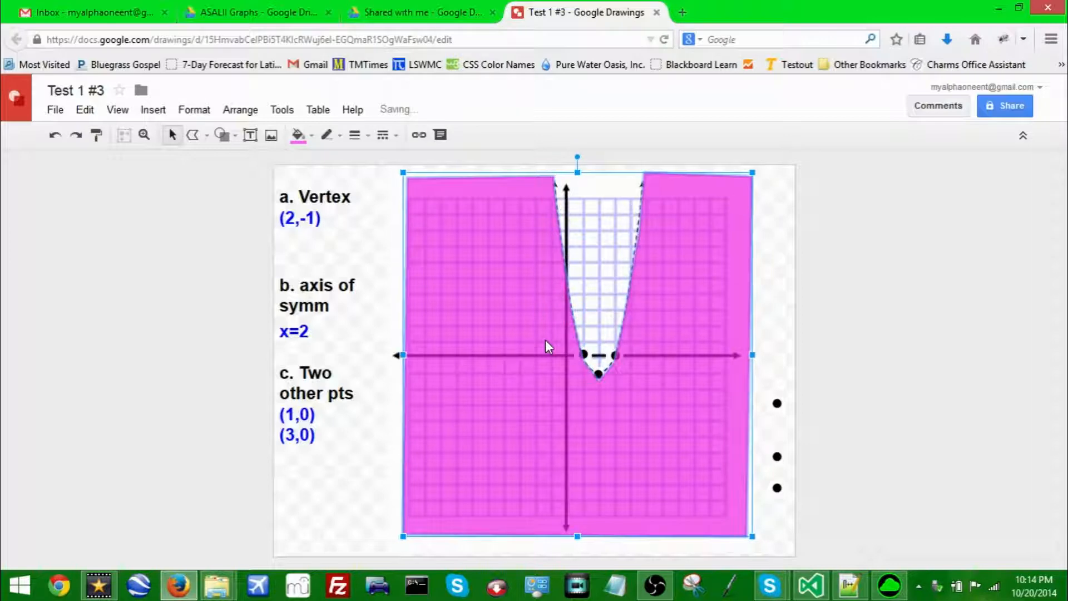
pyautogui.rightClick(558, 281)
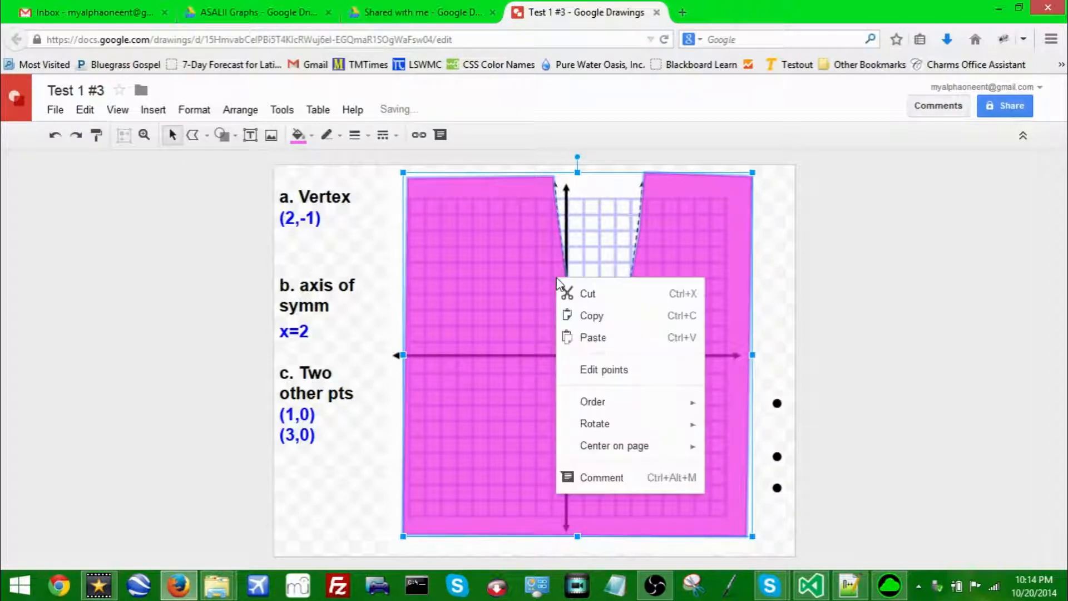
pyautogui.click(593, 369)
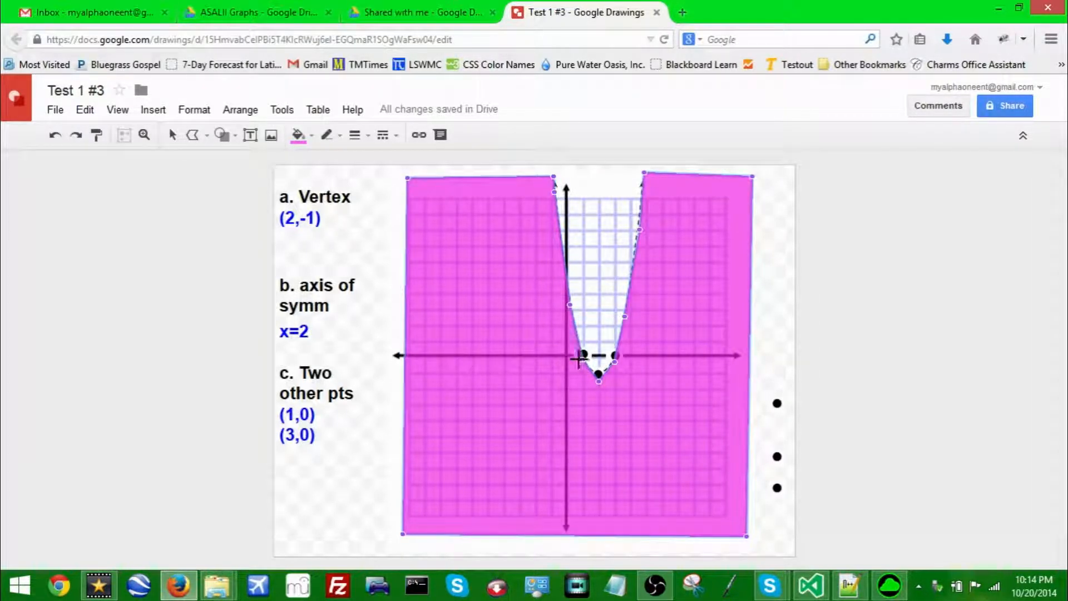
pyautogui.moveTo(582, 360); pyautogui.dragTo(577, 357)
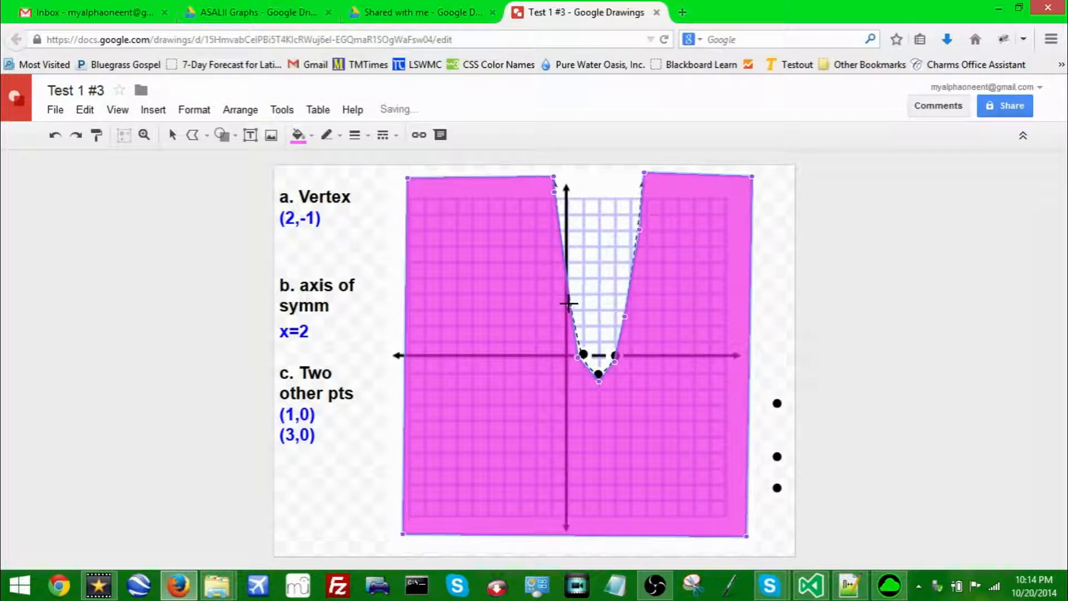
pyautogui.moveTo(566, 303); pyautogui.dragTo(565, 304)
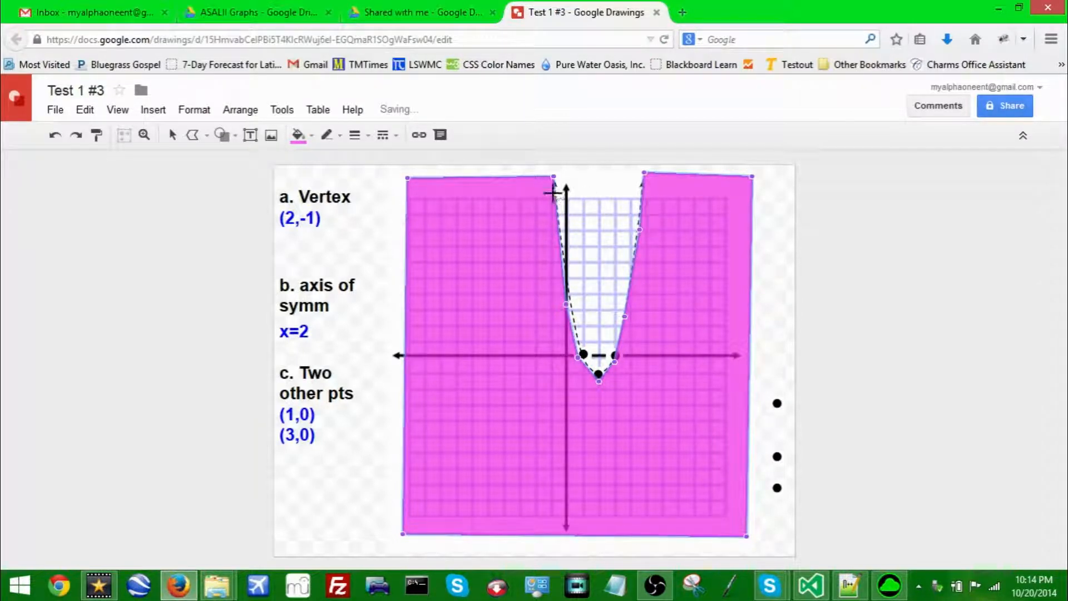
pyautogui.moveTo(552, 193); pyautogui.dragTo(552, 196)
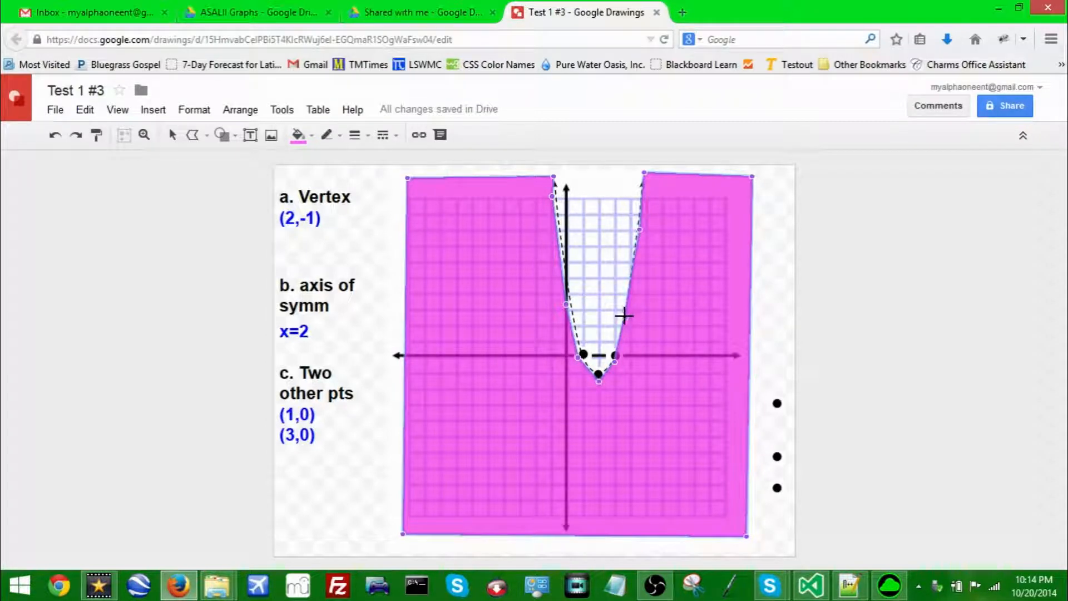
pyautogui.moveTo(627, 317); pyautogui.dragTo(627, 317)
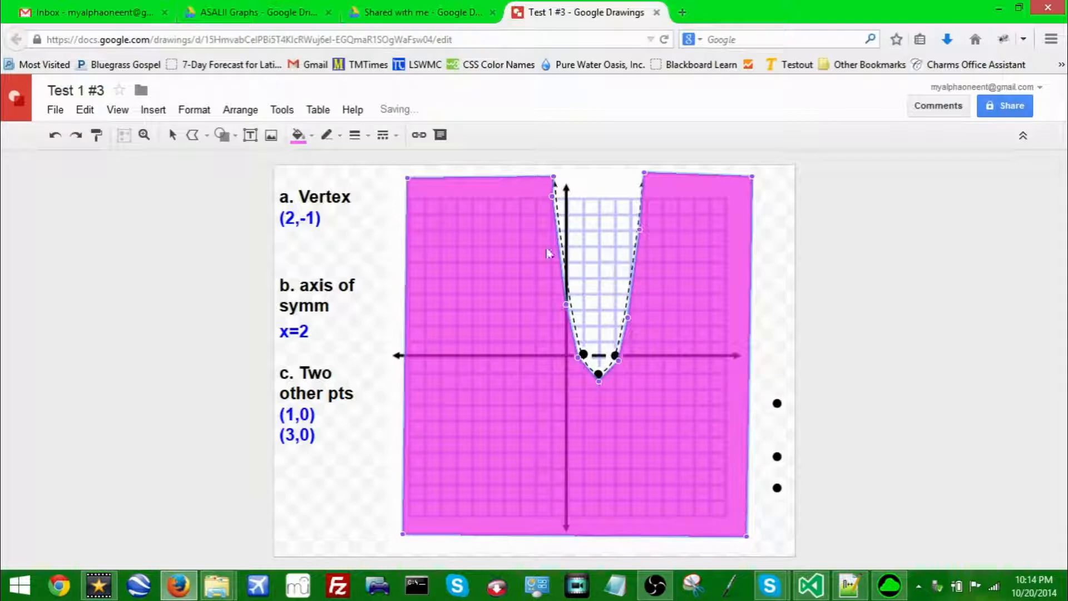
pyautogui.press('Escape')
pyautogui.click(855, 282)
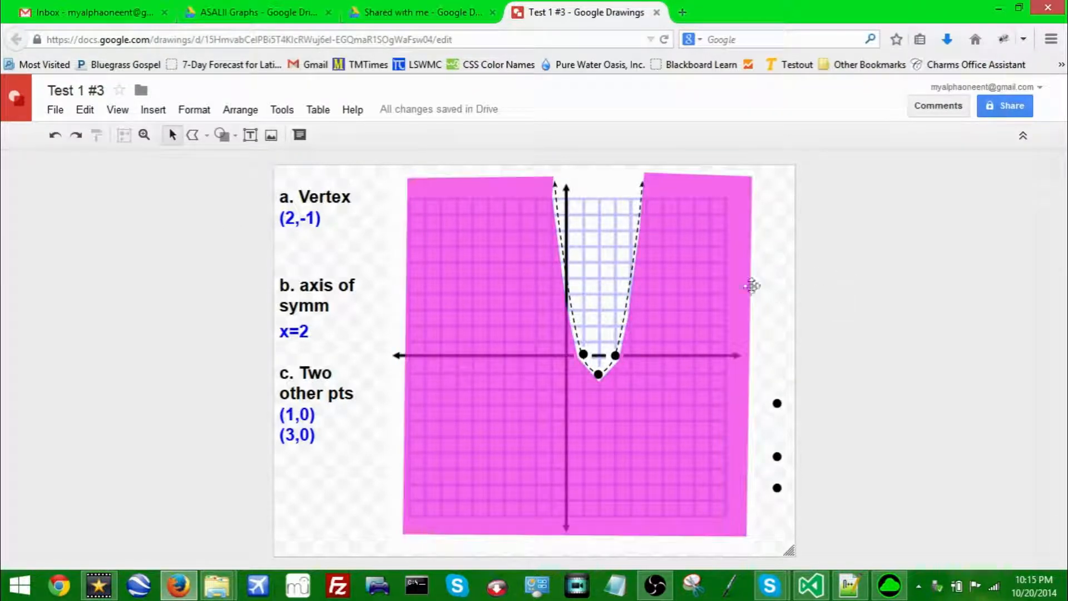